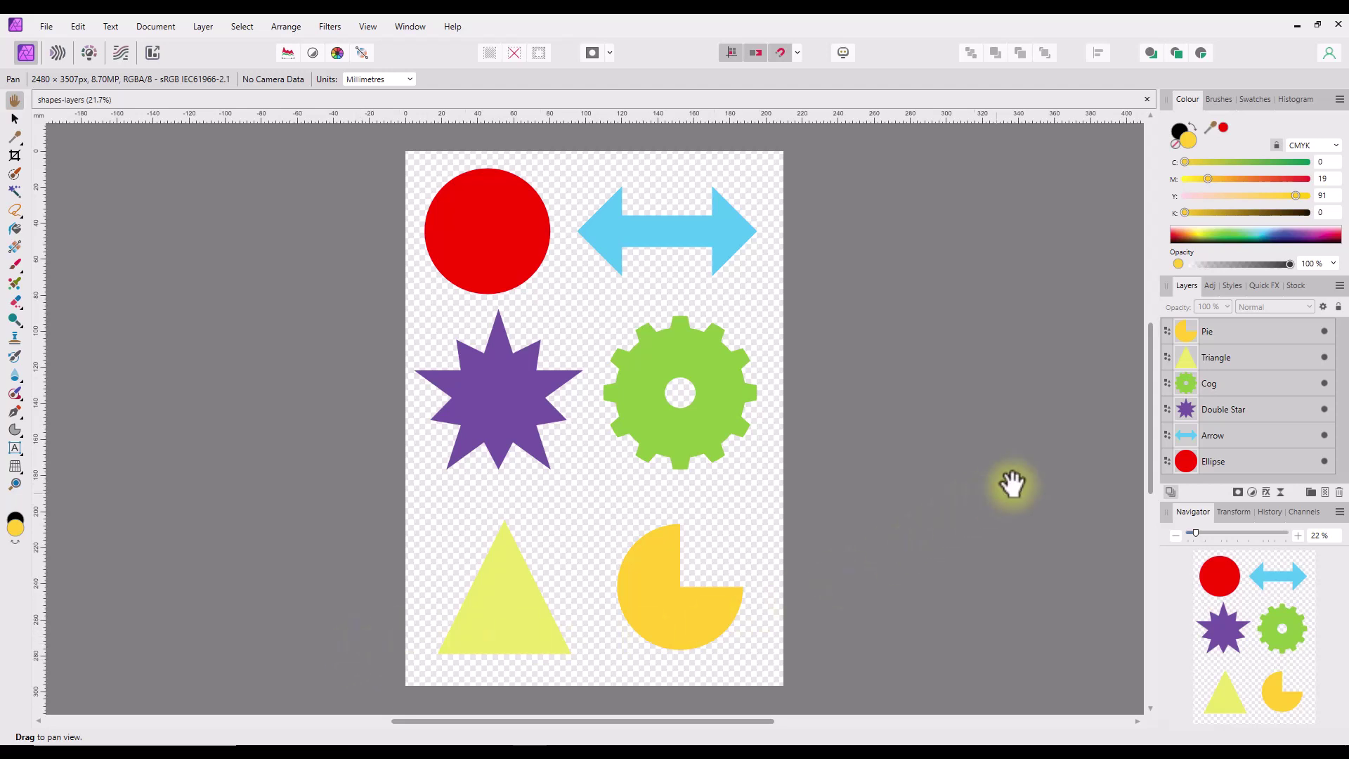
Bring the Cog layer to the top of the stack with Arrange > Move to Front
click(1239, 387)
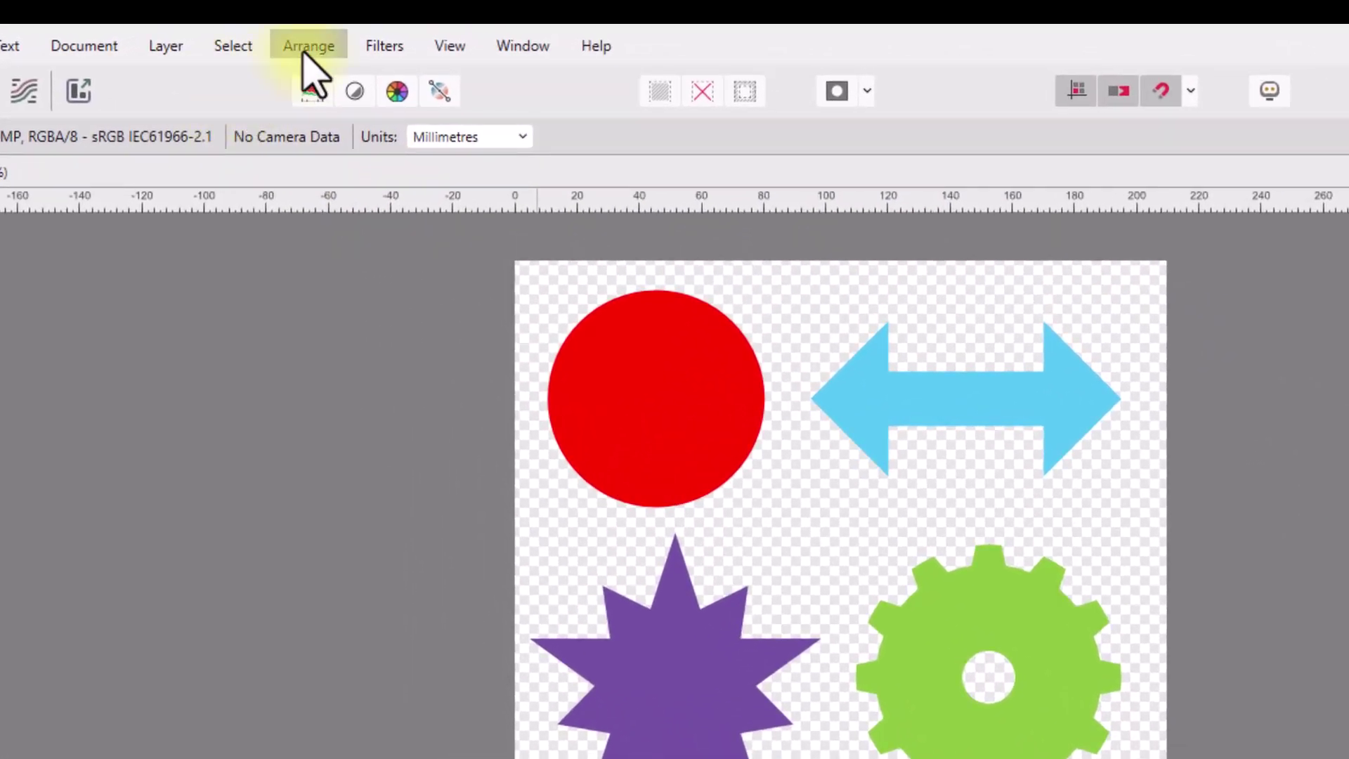
click(291, 32)
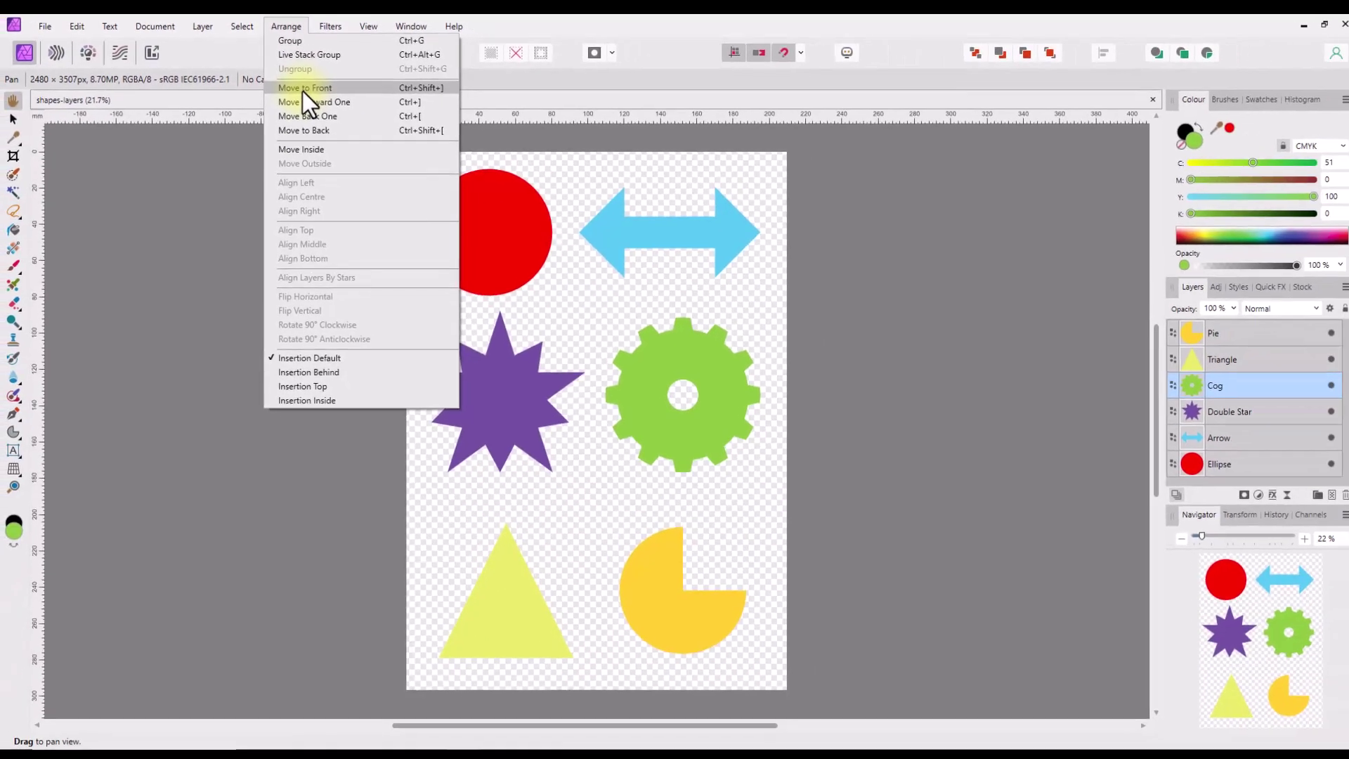
click(302, 91)
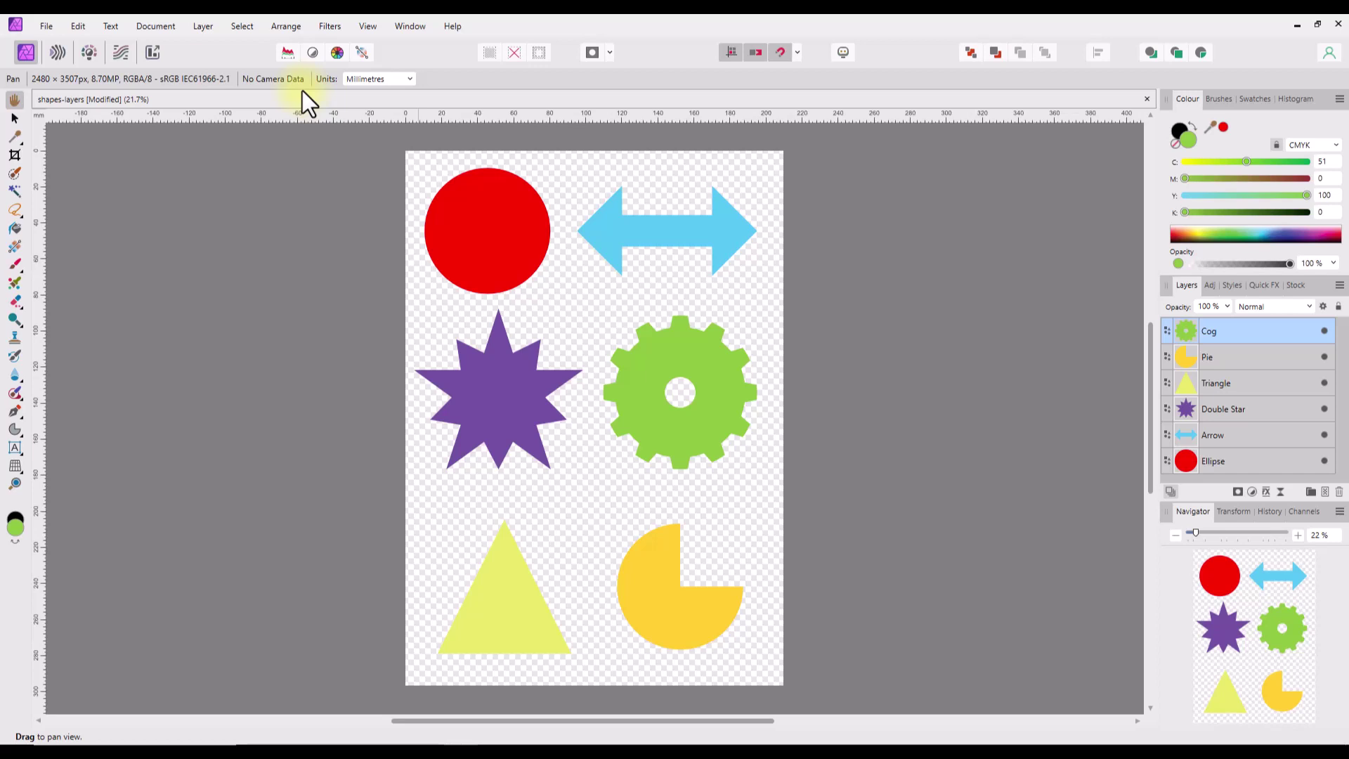
click(13, 119)
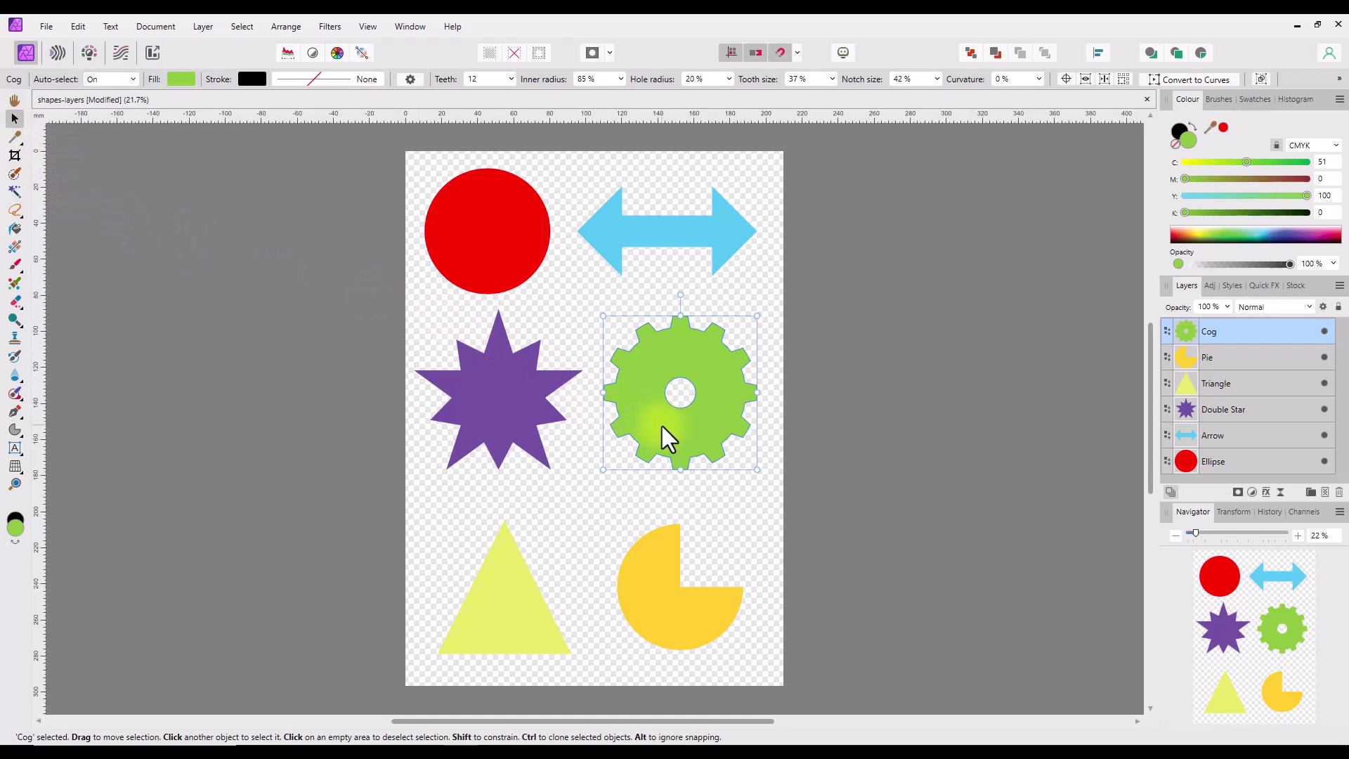
drag(662, 425, 651, 267)
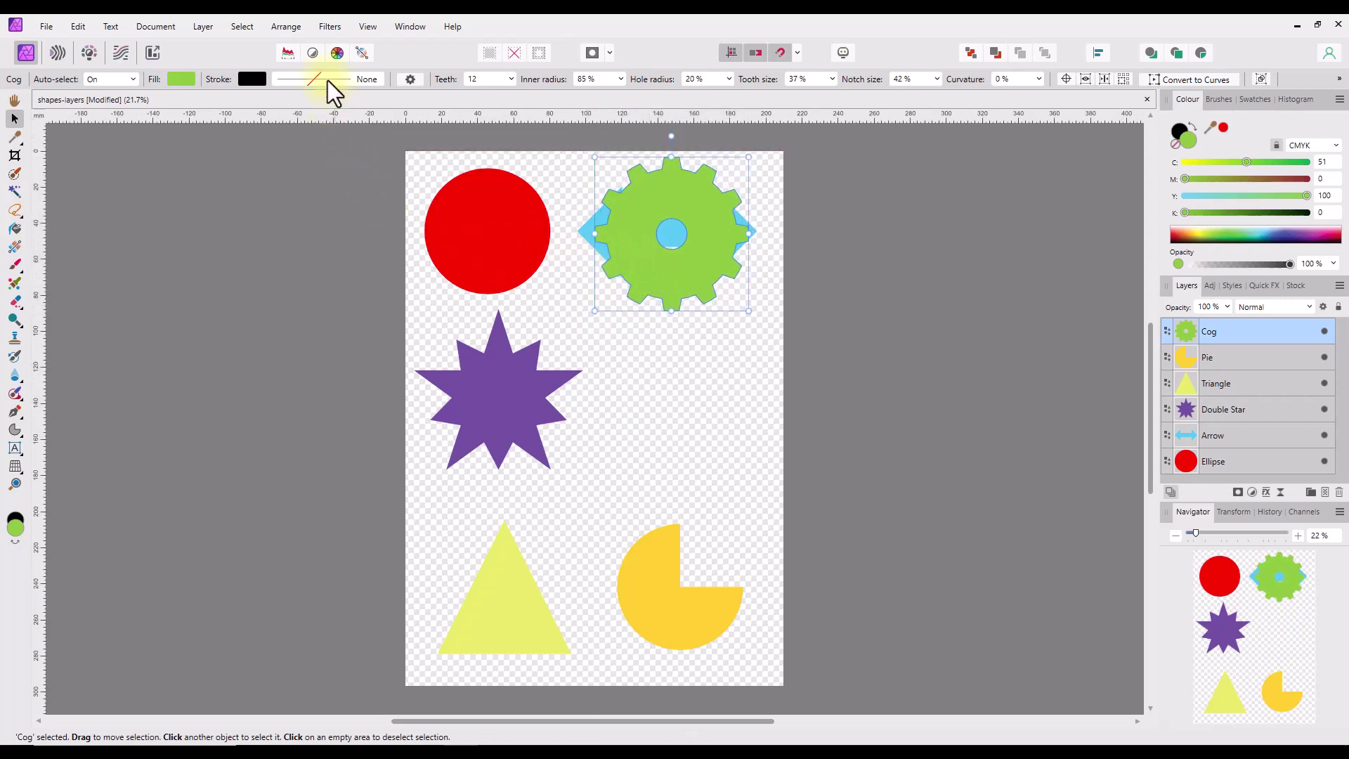
click(293, 26)
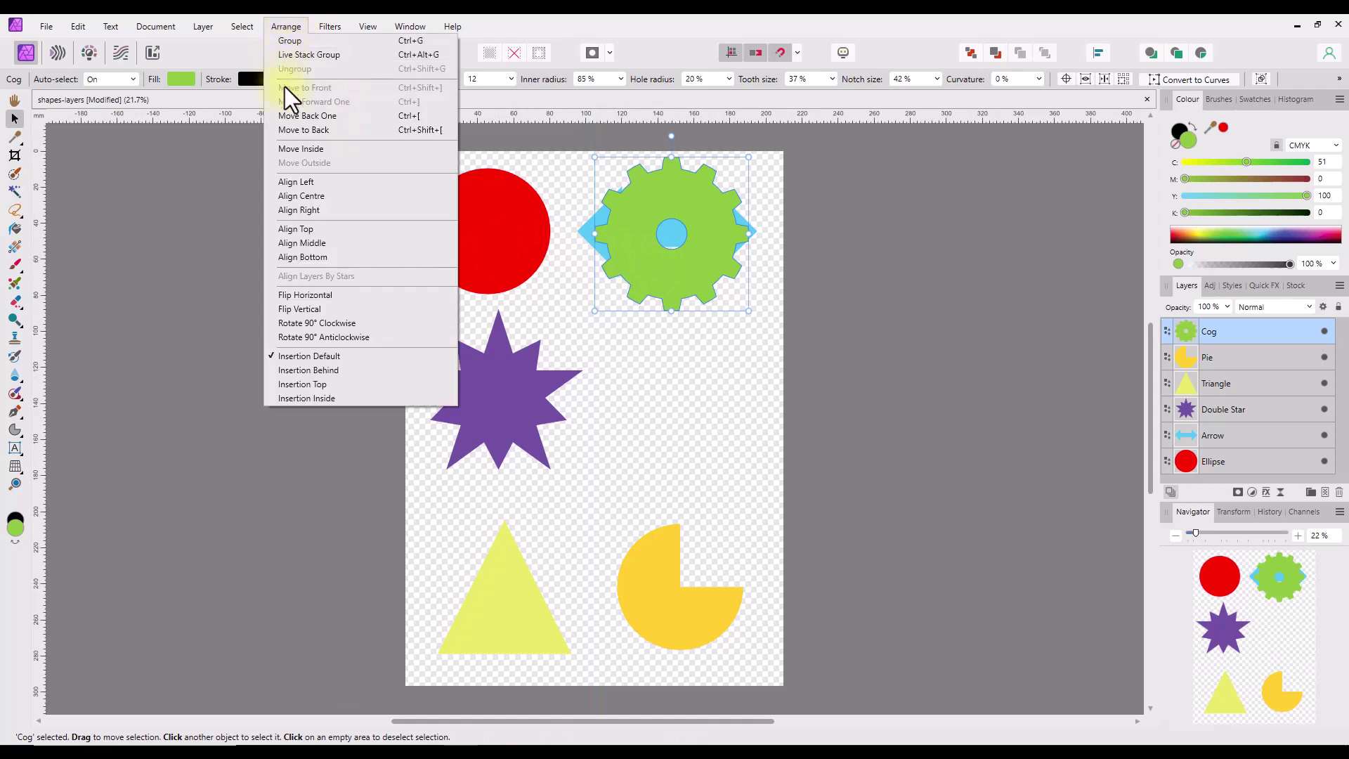
click(289, 130)
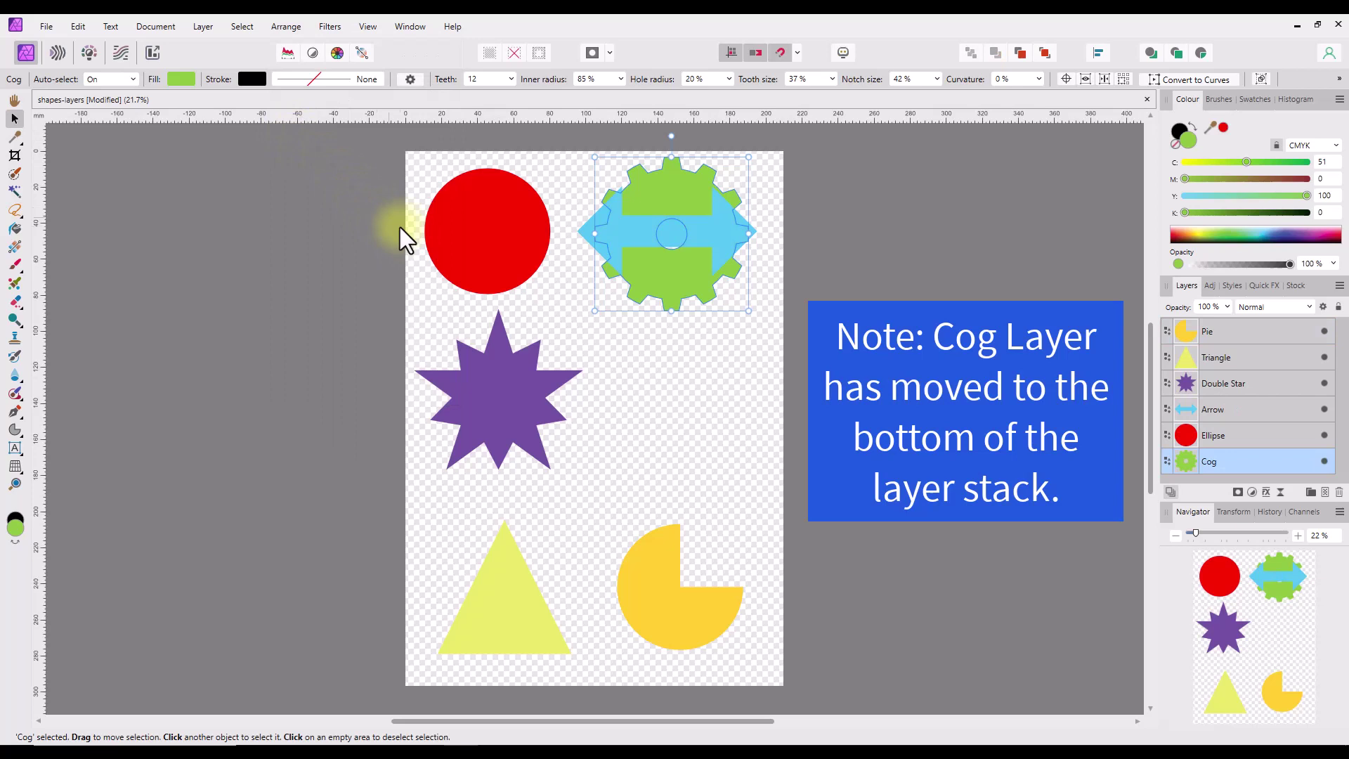
click(726, 395)
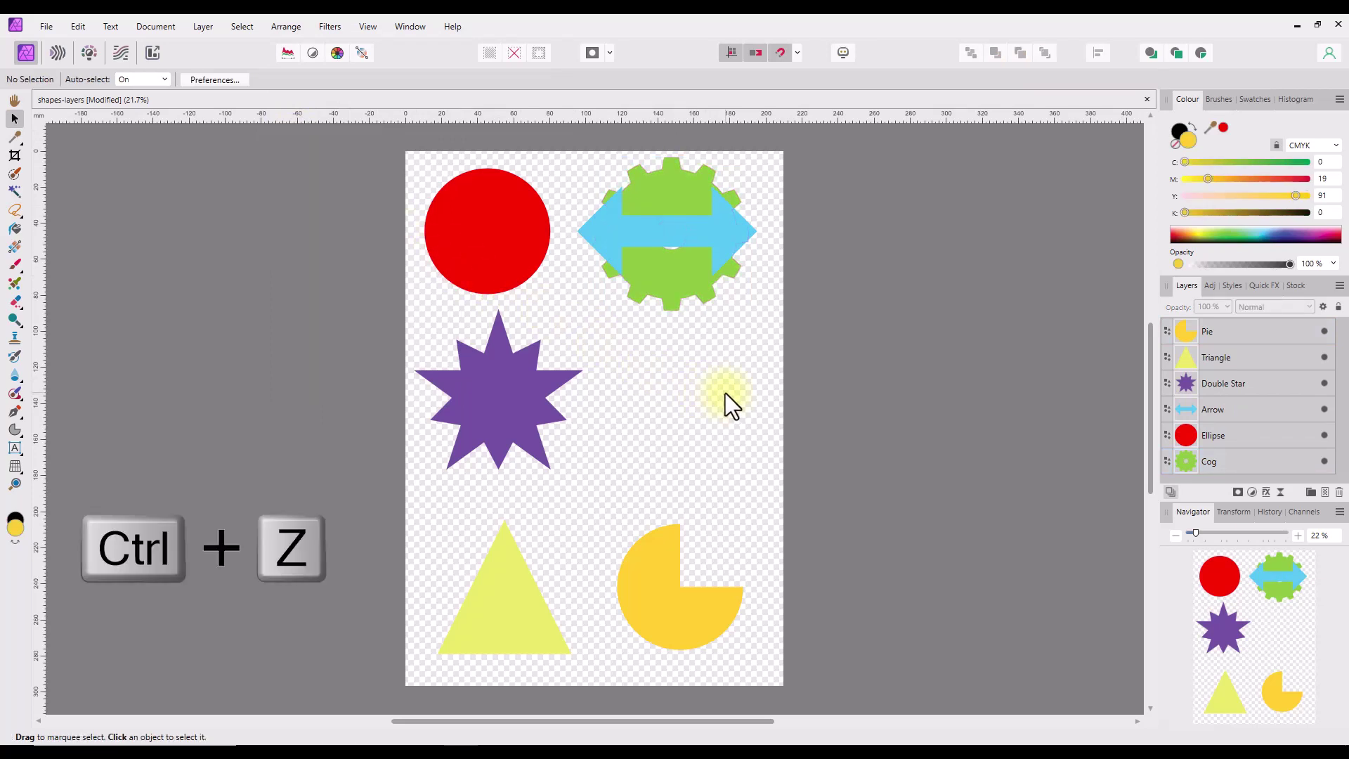
key(ctrl+z)
key(ctrl+z)
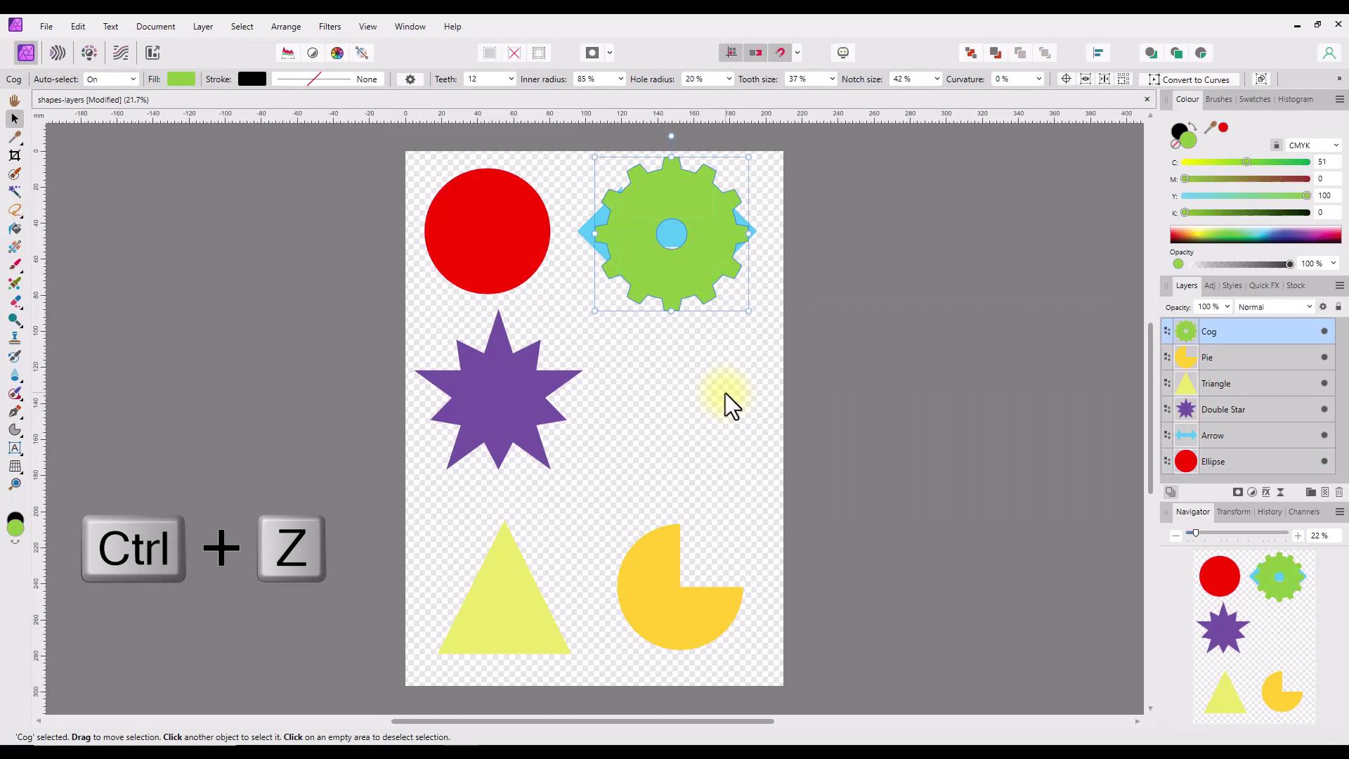
key(ctrl+z)
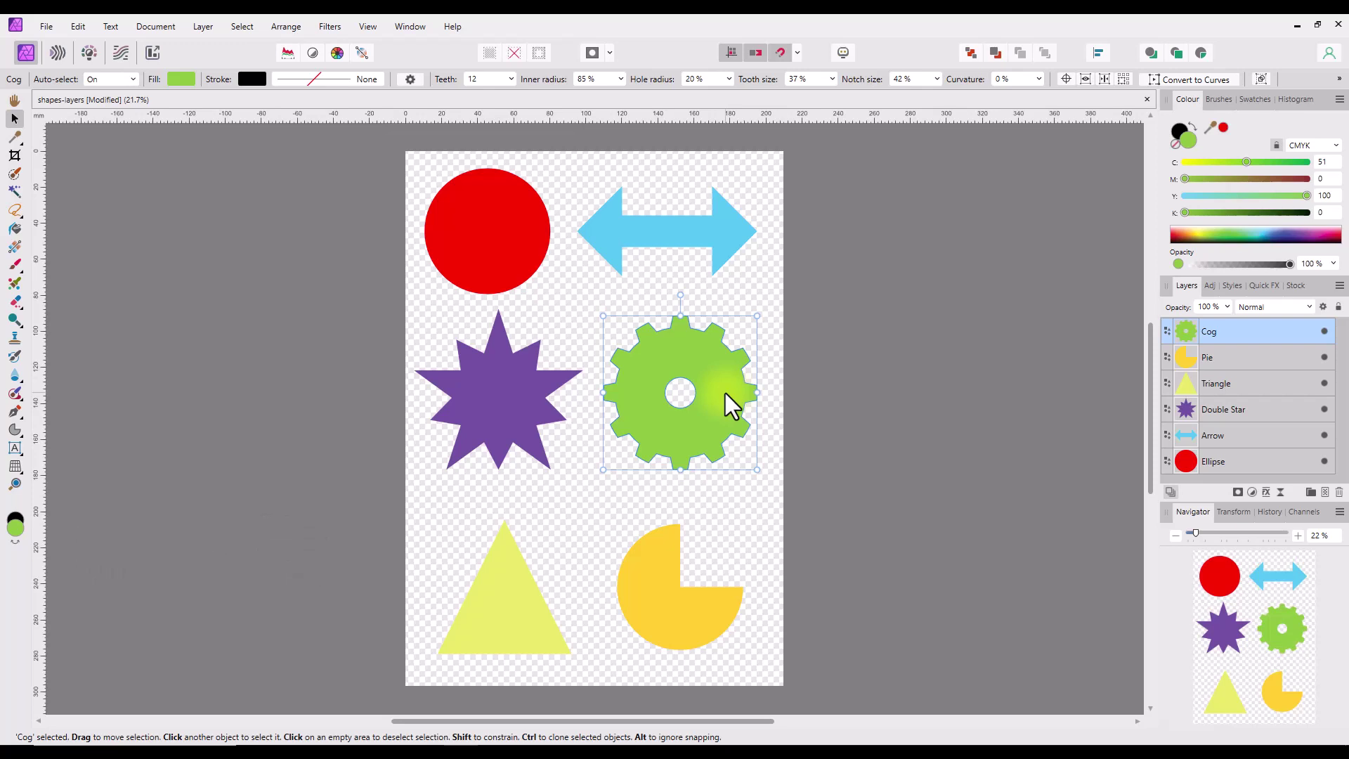
Undo the move, then drag Cog down so it sits between Double Star and Arrow
key(ctrl+z)
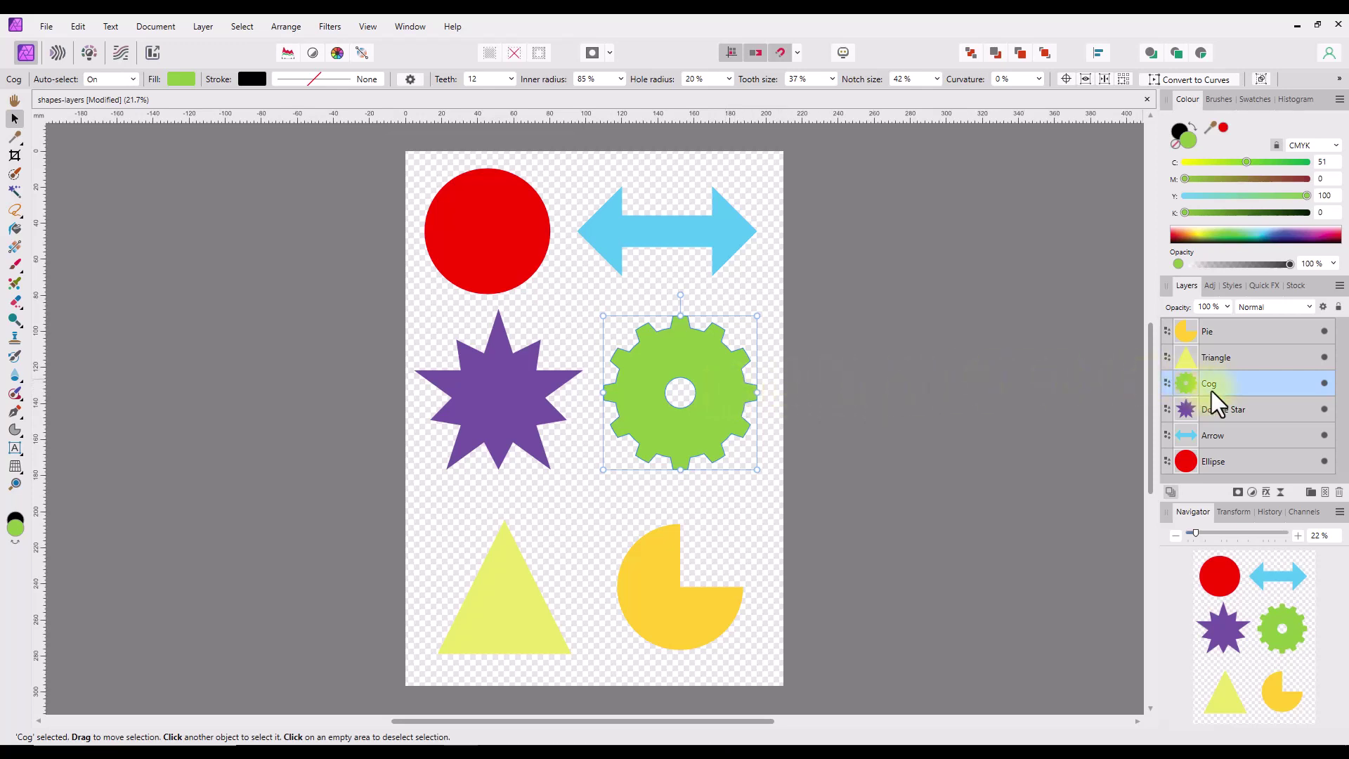
drag(1187, 382, 1215, 431)
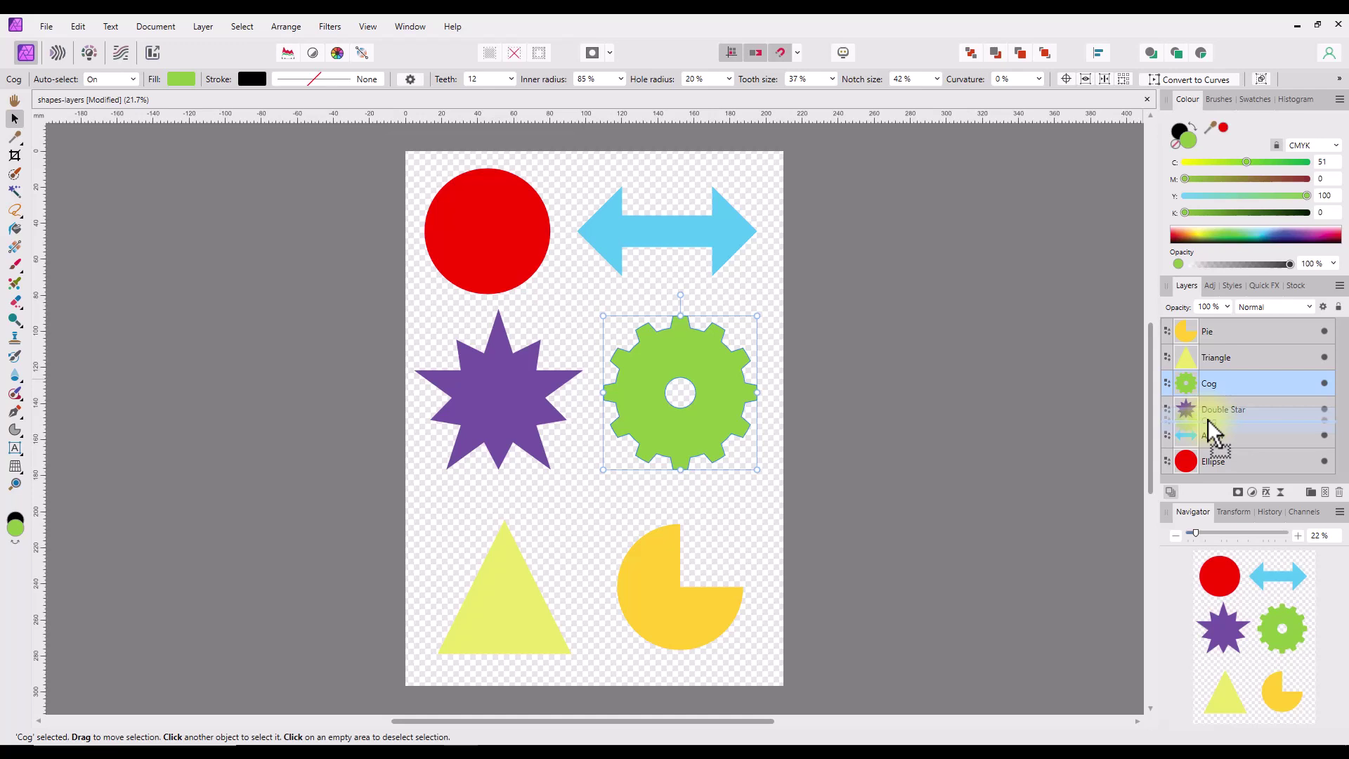
drag(1209, 421, 1207, 420)
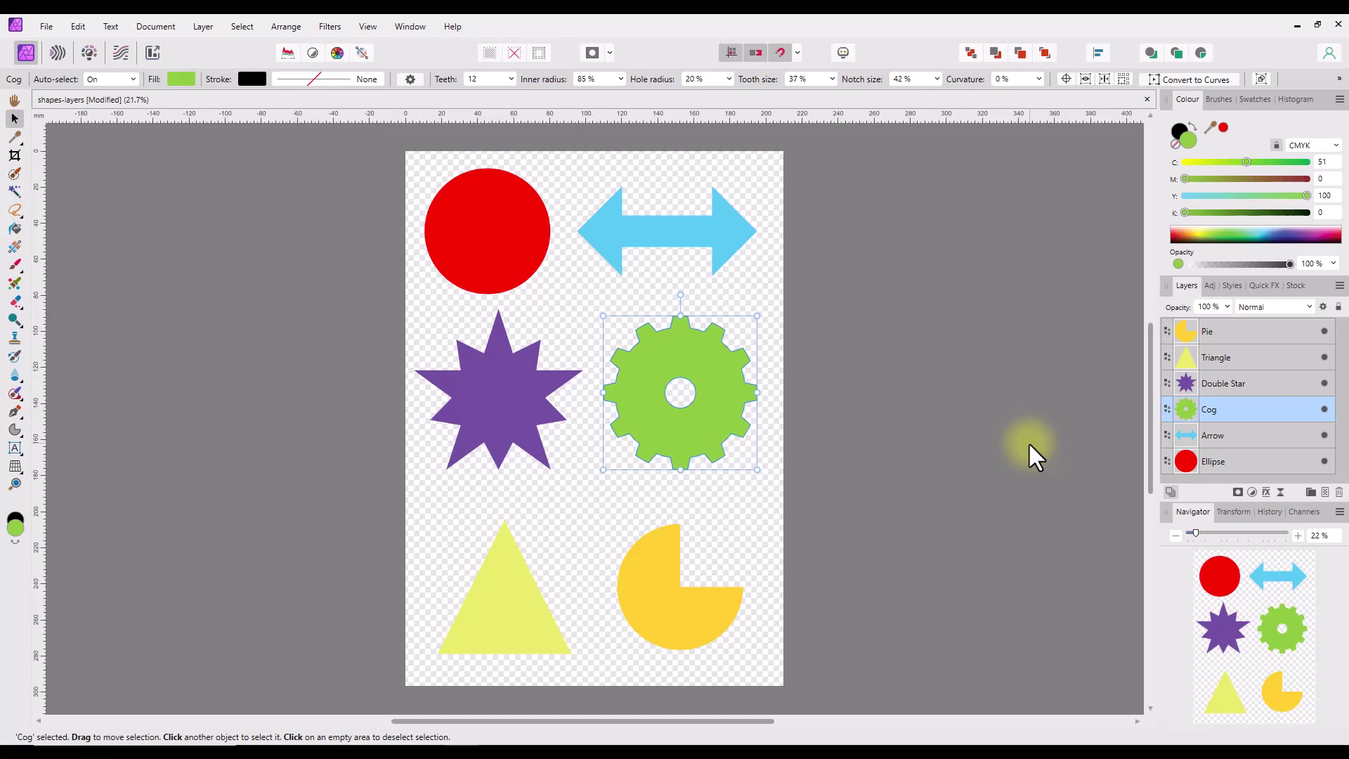
Cancel an accidental rename of Cog and add a Levels adjustment to it
double_click(1257, 407)
key(Escape)
click(1251, 492)
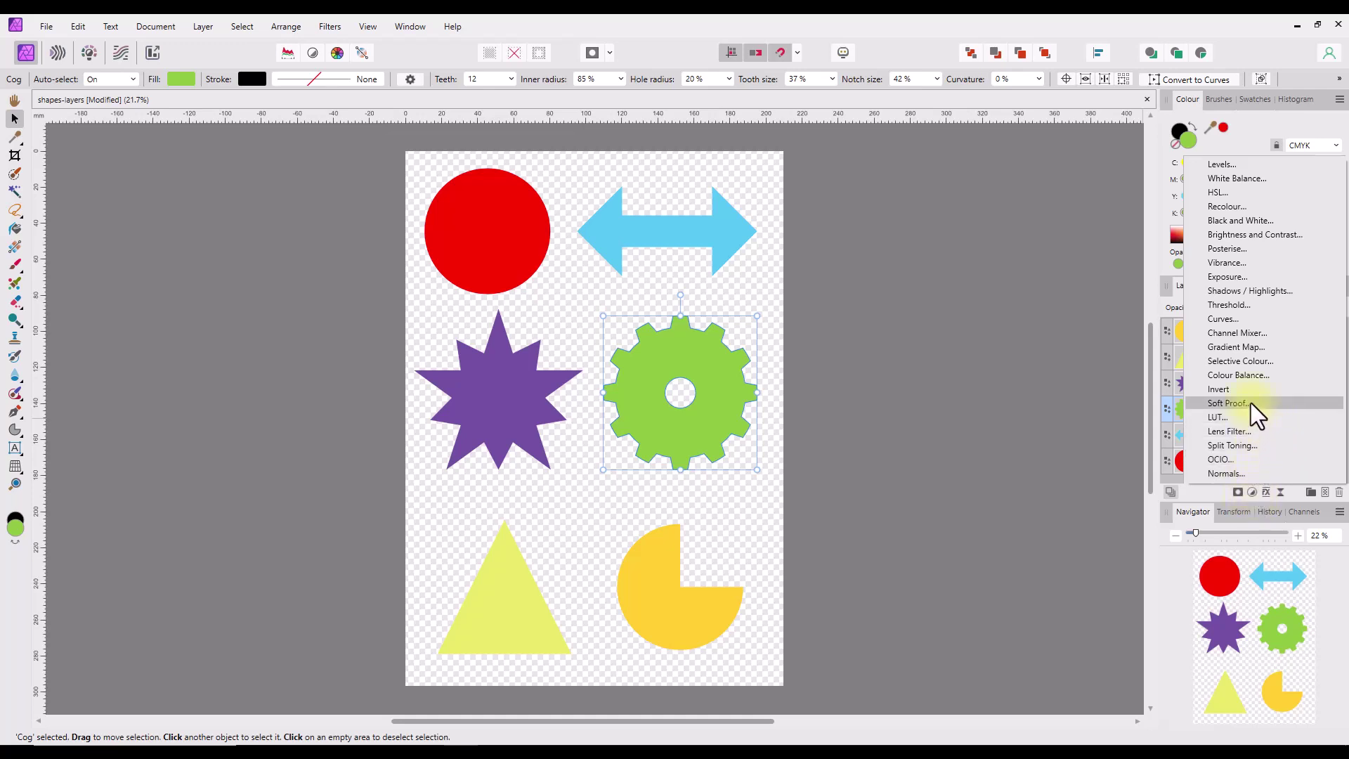
click(1234, 167)
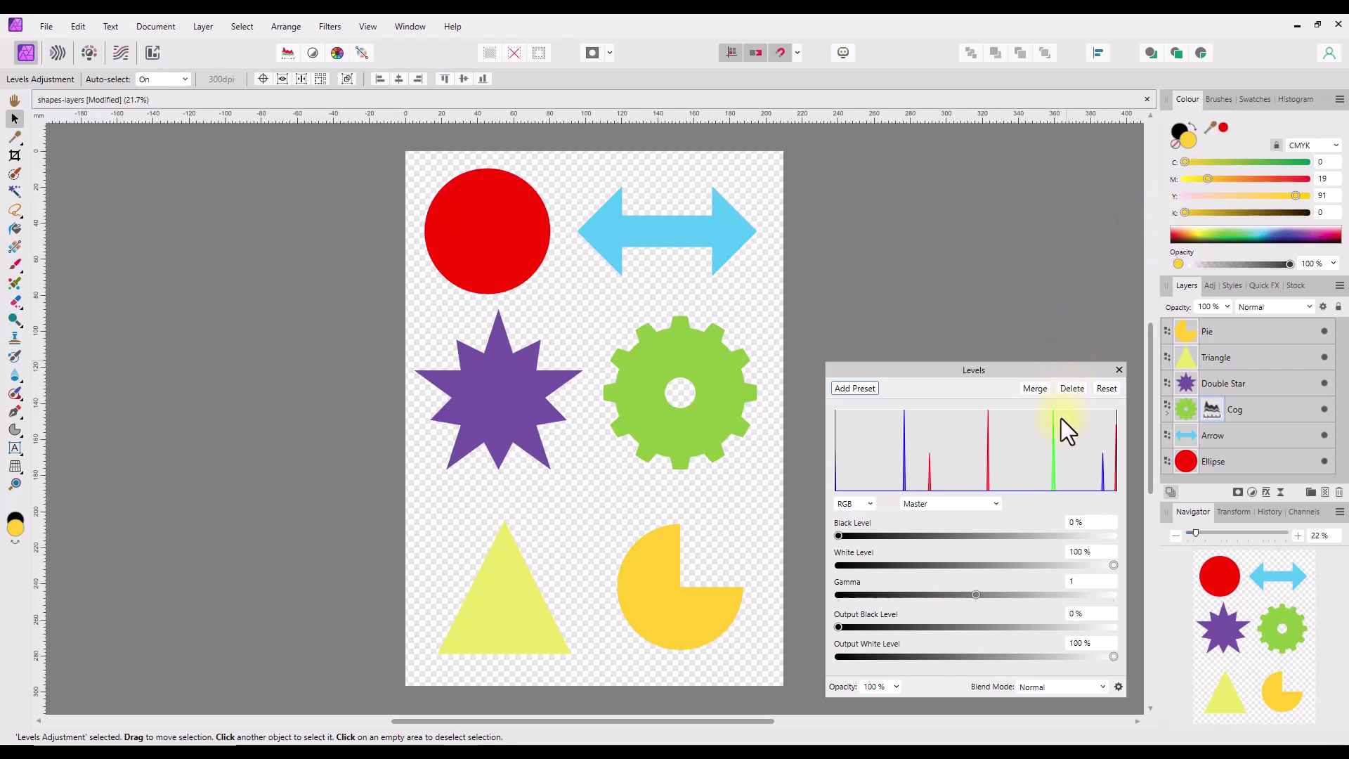
Set Levels to Black Level 27% and Gamma 1.643, then pull it out as its own layer
drag(836, 538, 904, 540)
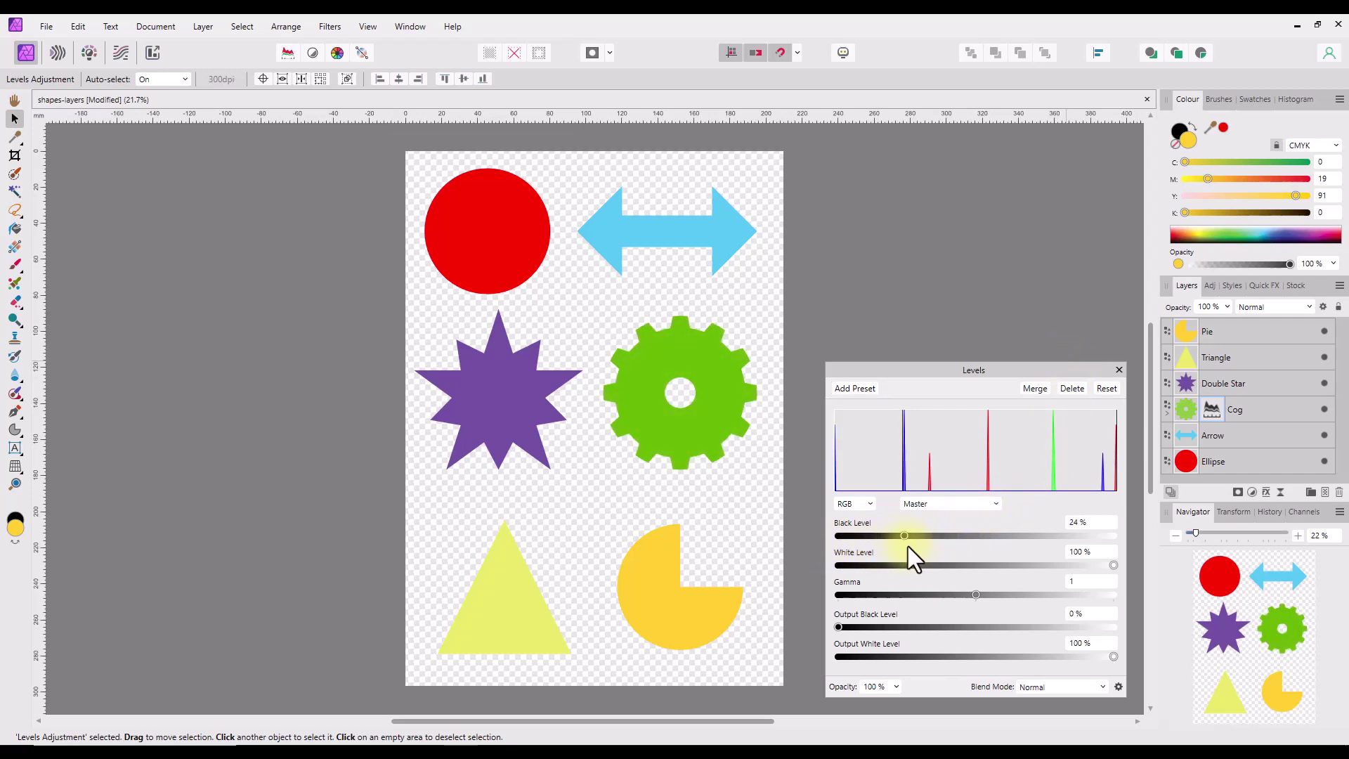
drag(977, 596, 1065, 597)
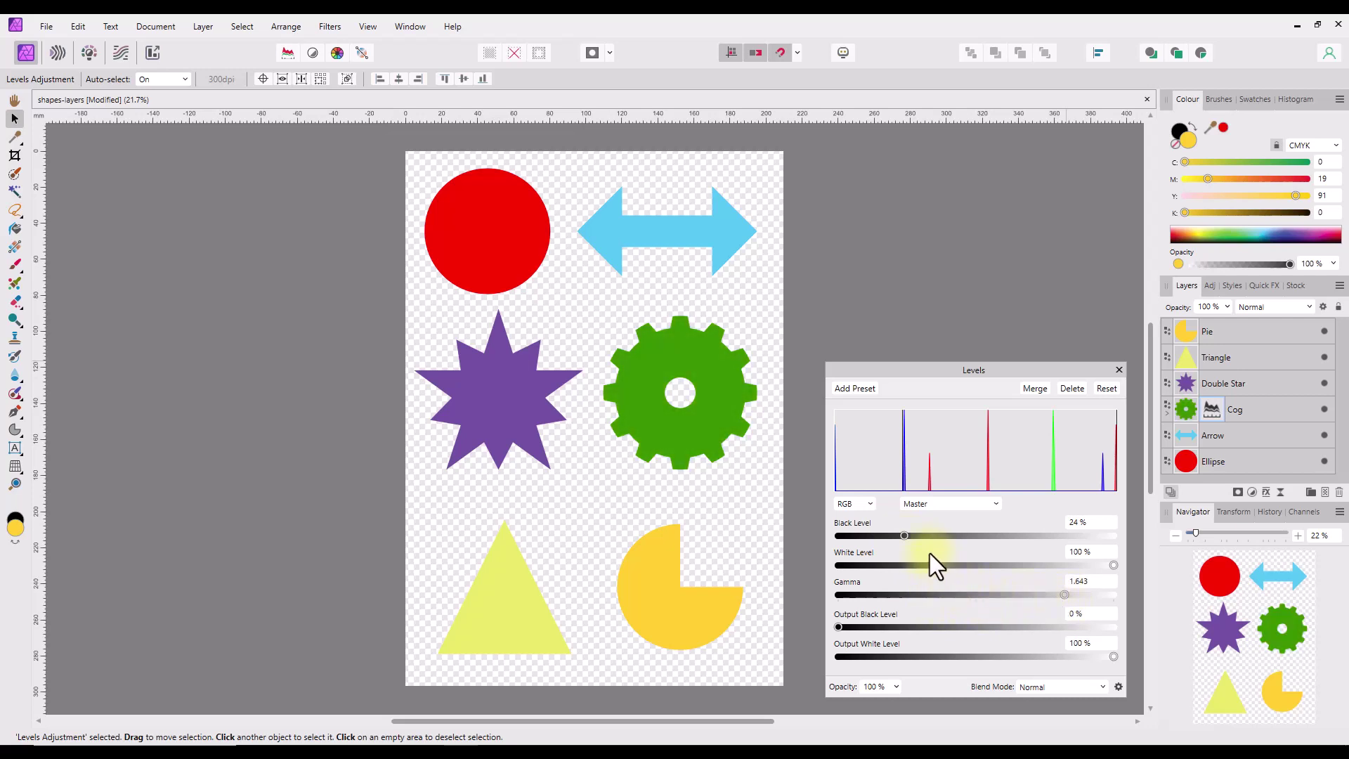
drag(908, 536, 913, 536)
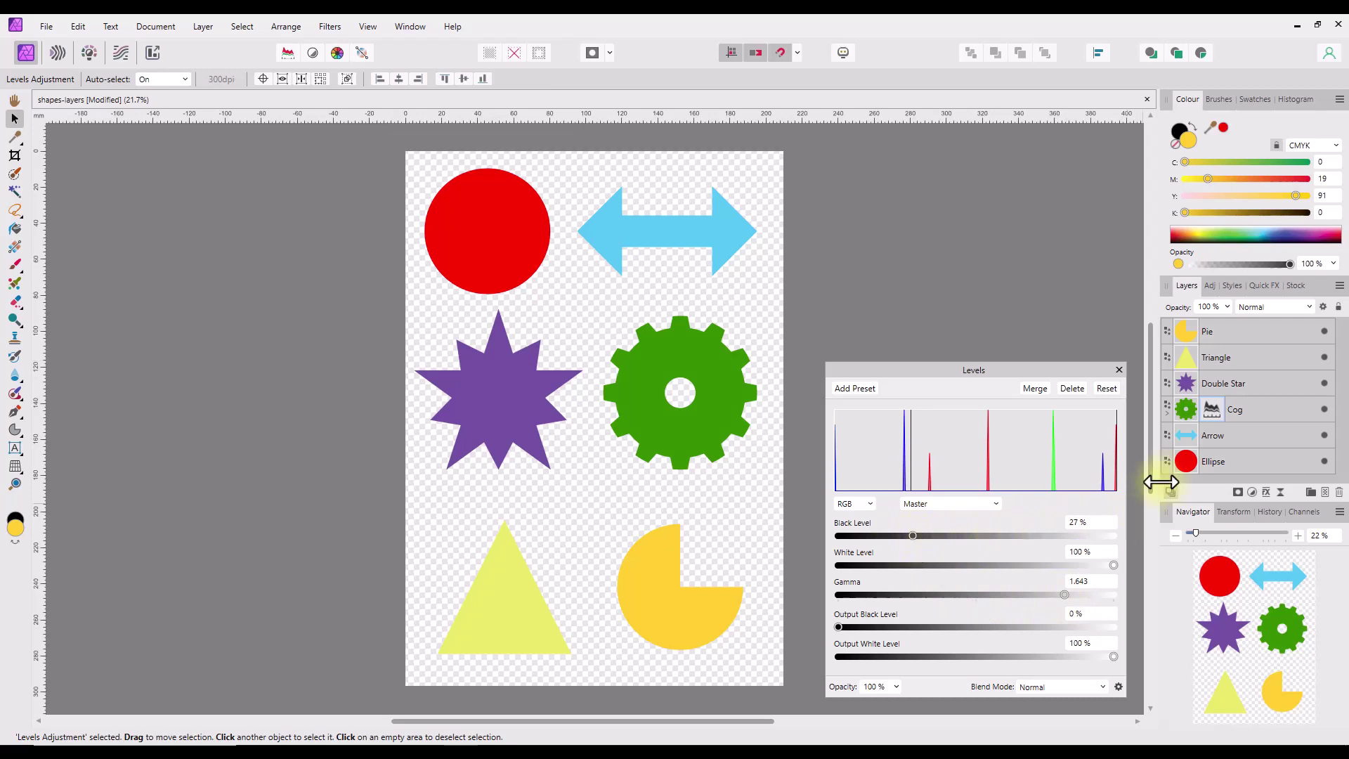
drag(1167, 416, 1166, 425)
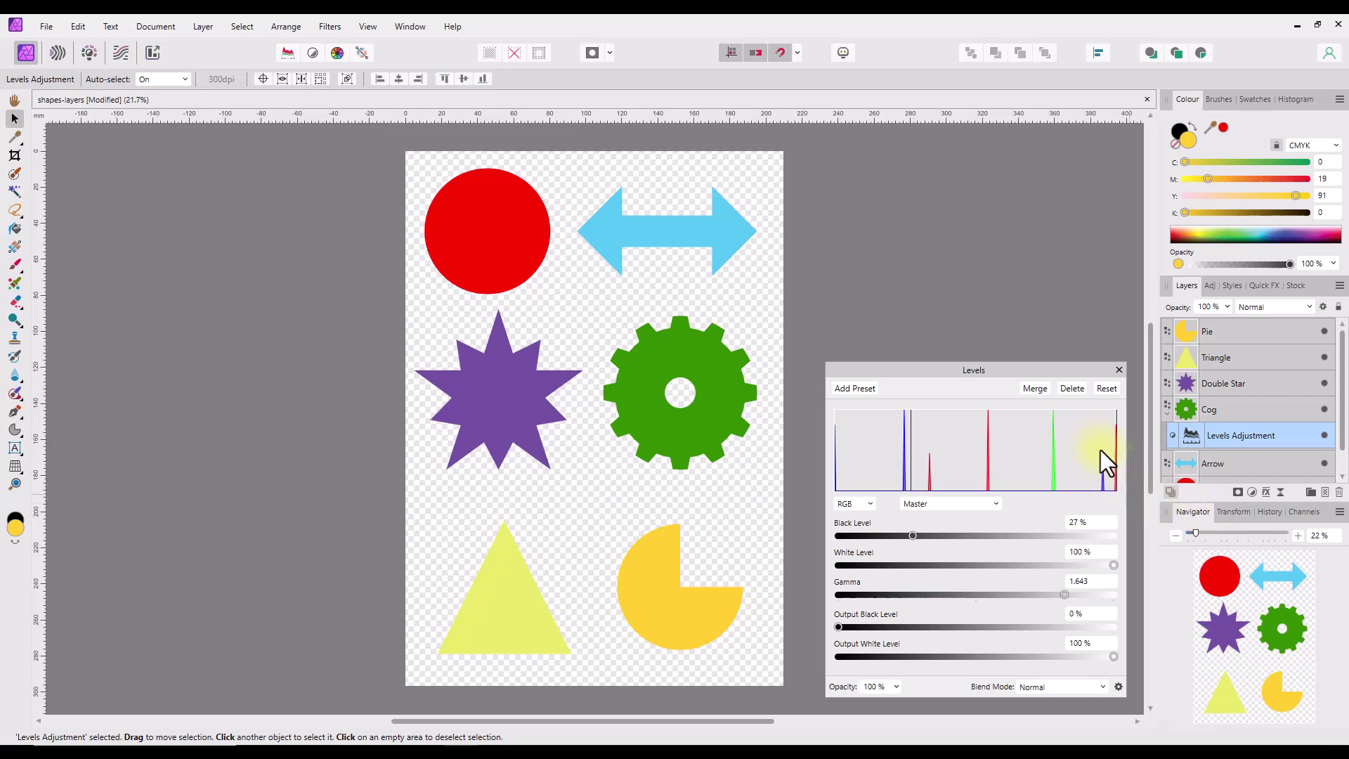
Reset Levels to Black Level 0% and Gamma 1, and move it outside to sit above Cog
click(1106, 389)
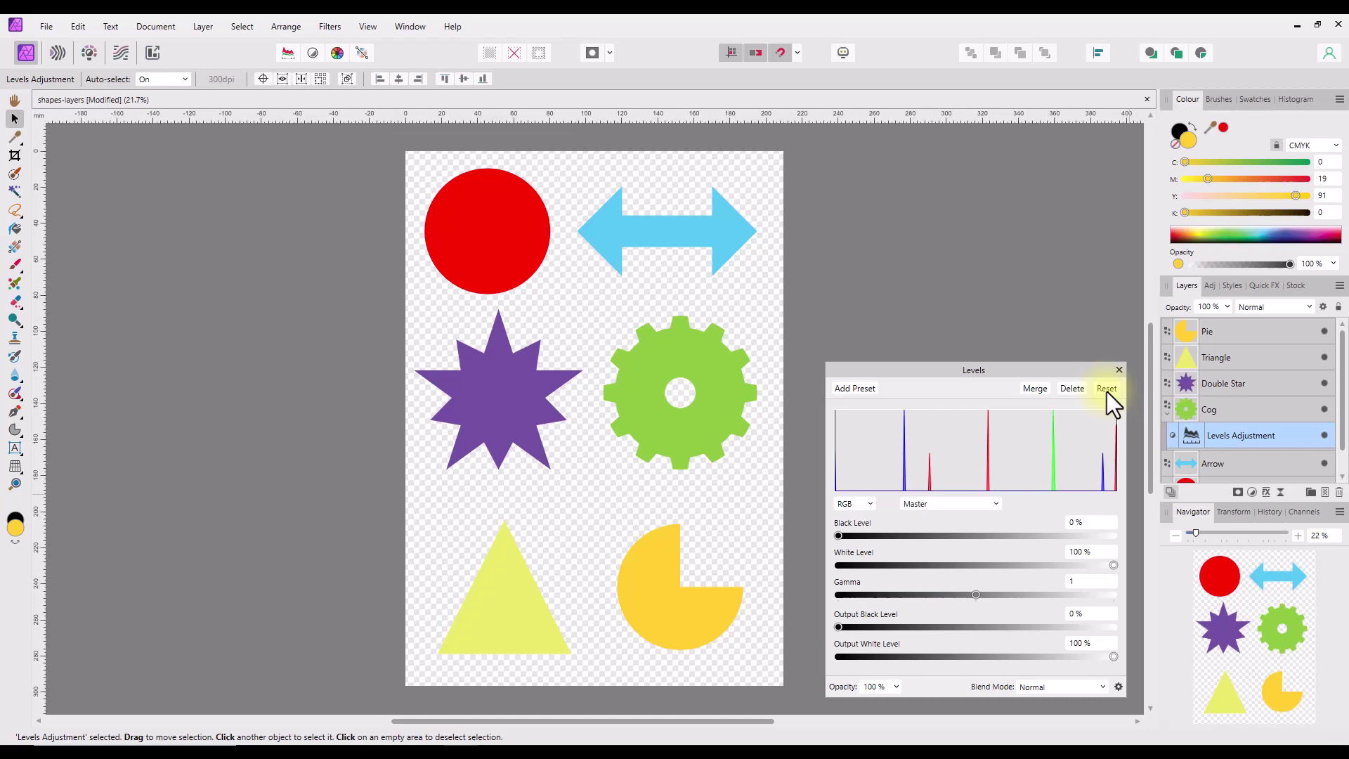
click(282, 28)
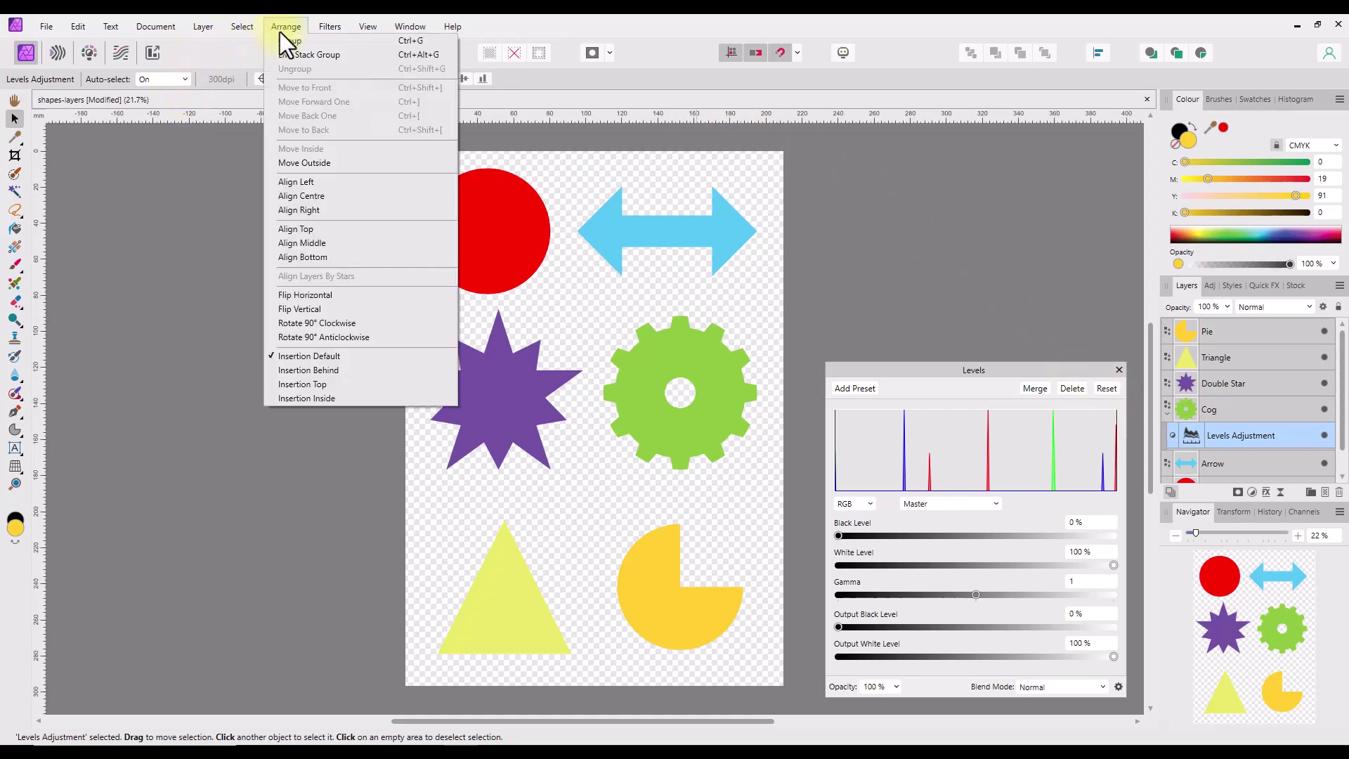
click(298, 161)
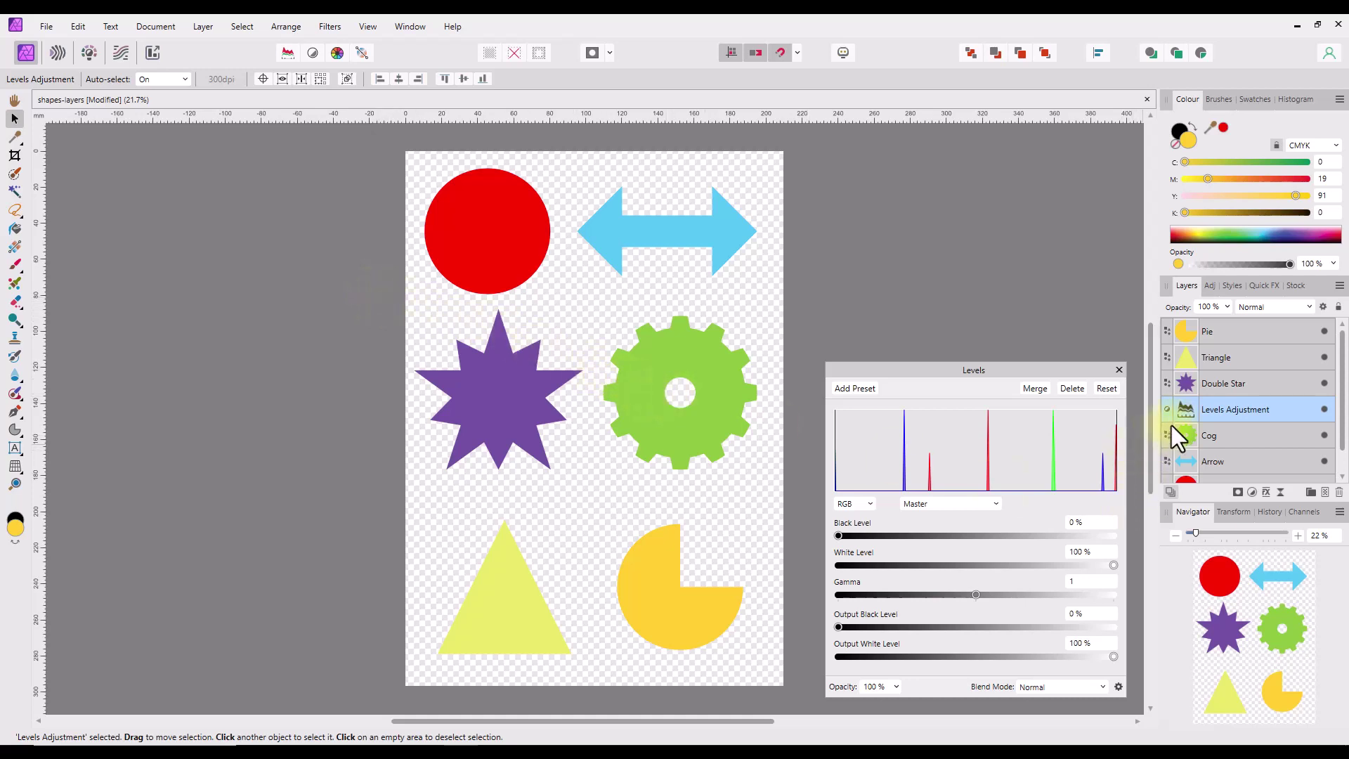
Reopen Levels, experiment with the black, gamma and white levels, then close the dialog
double_click(1191, 412)
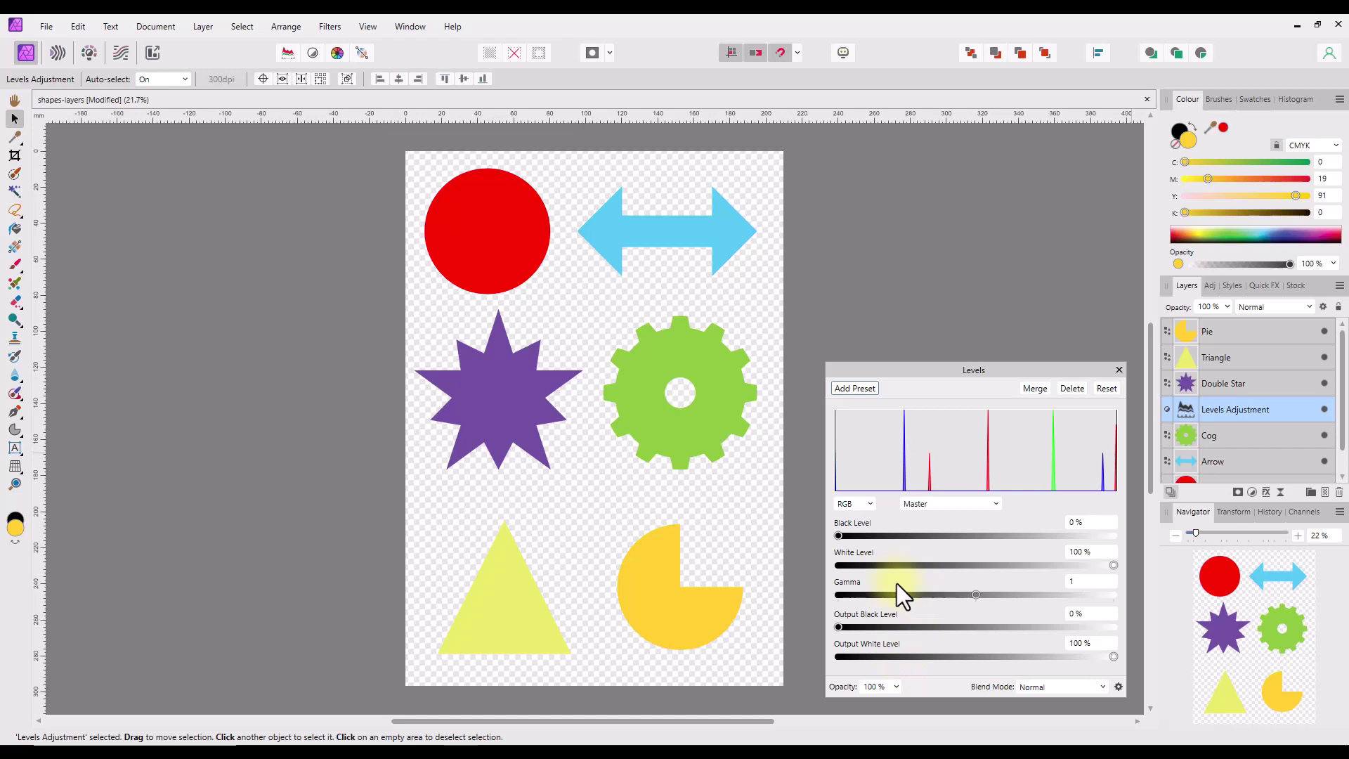
drag(837, 535, 967, 542)
drag(981, 603, 1083, 601)
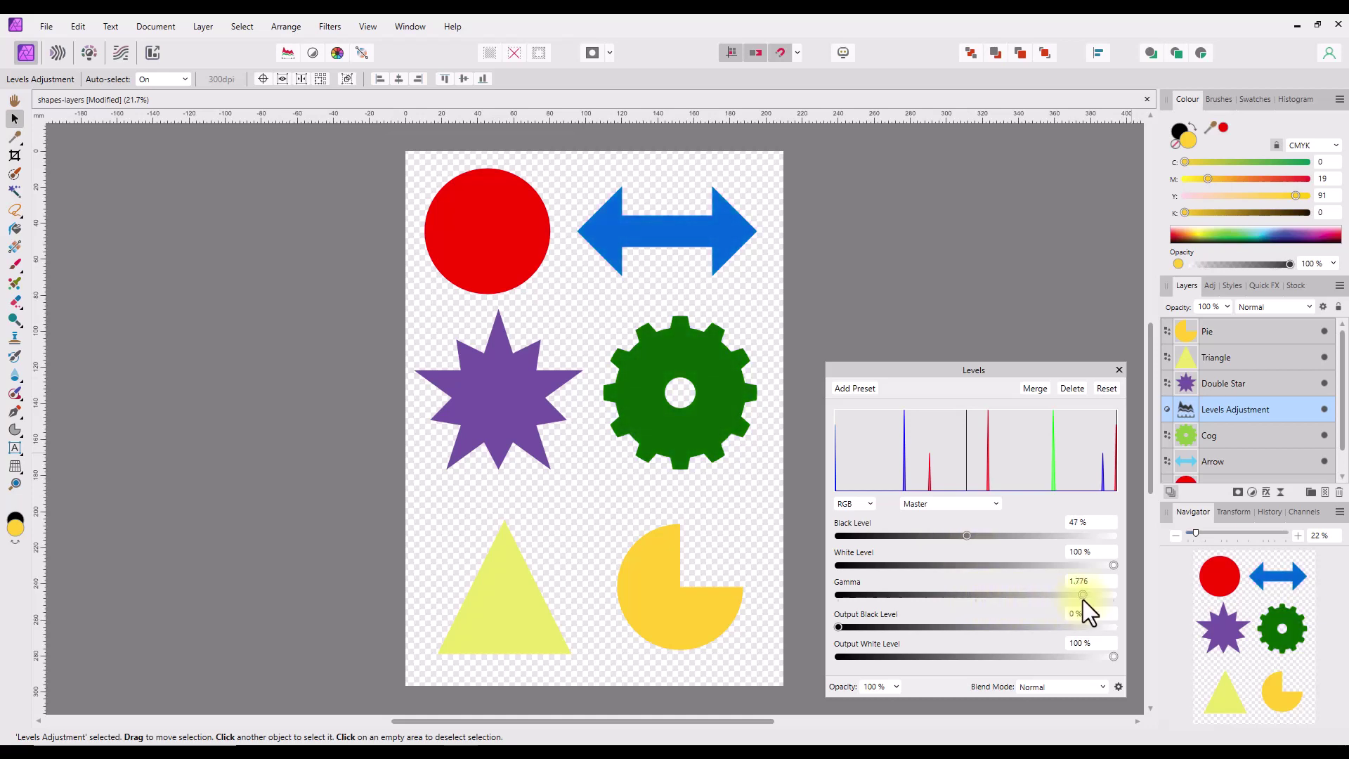
mouse_move(1114, 566)
mouse_down()
mouse_move(1050, 576)
mouse_move(1068, 579)
mouse_up()
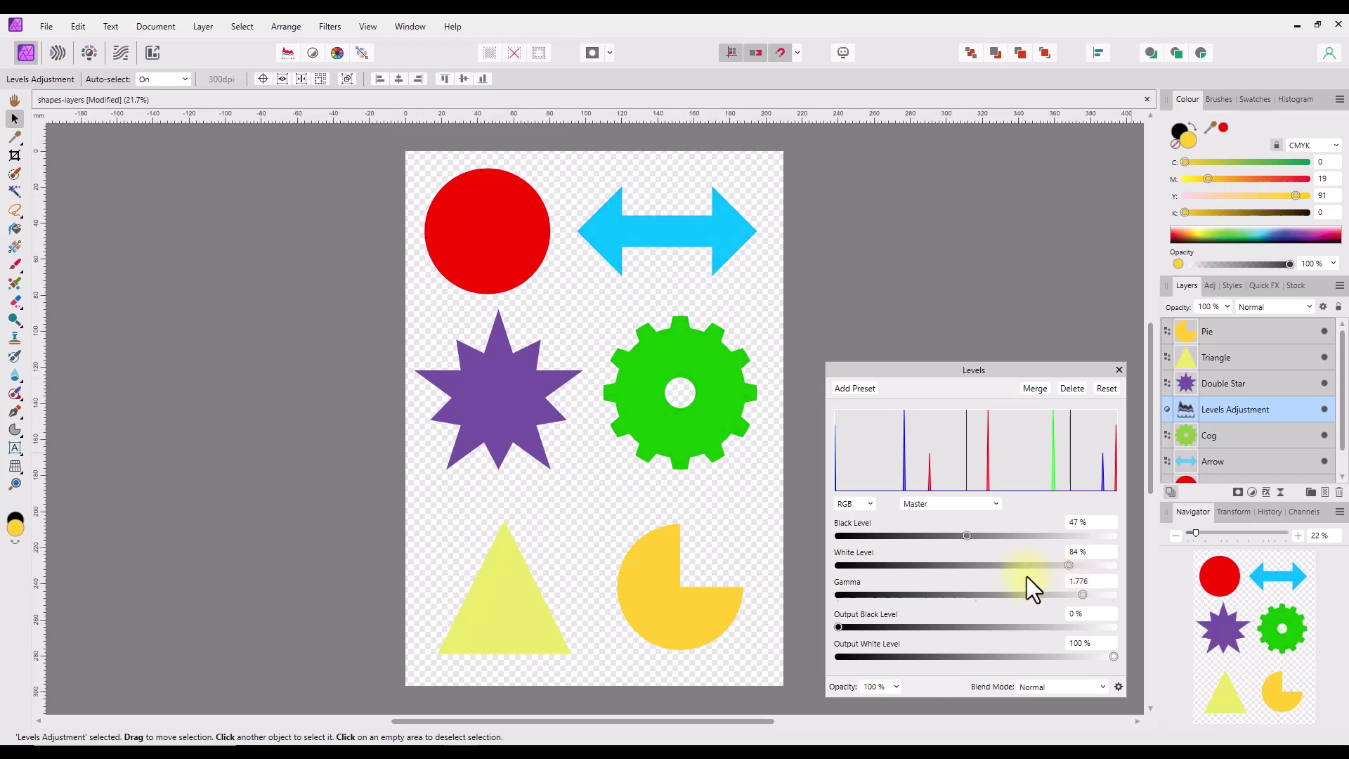
mouse_move(964, 537)
mouse_down()
mouse_move(891, 543)
mouse_move(985, 543)
mouse_move(913, 553)
mouse_up()
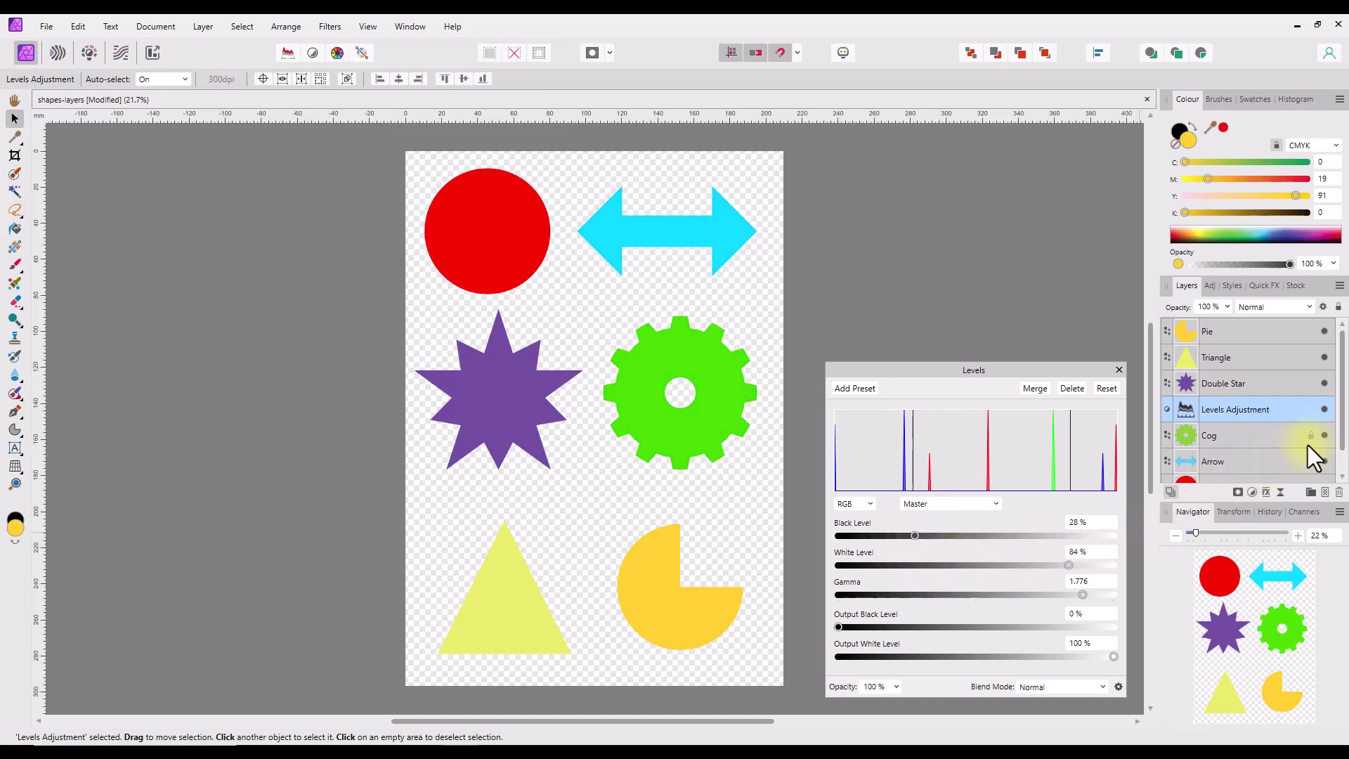
scroll(1343, 450, down, 1)
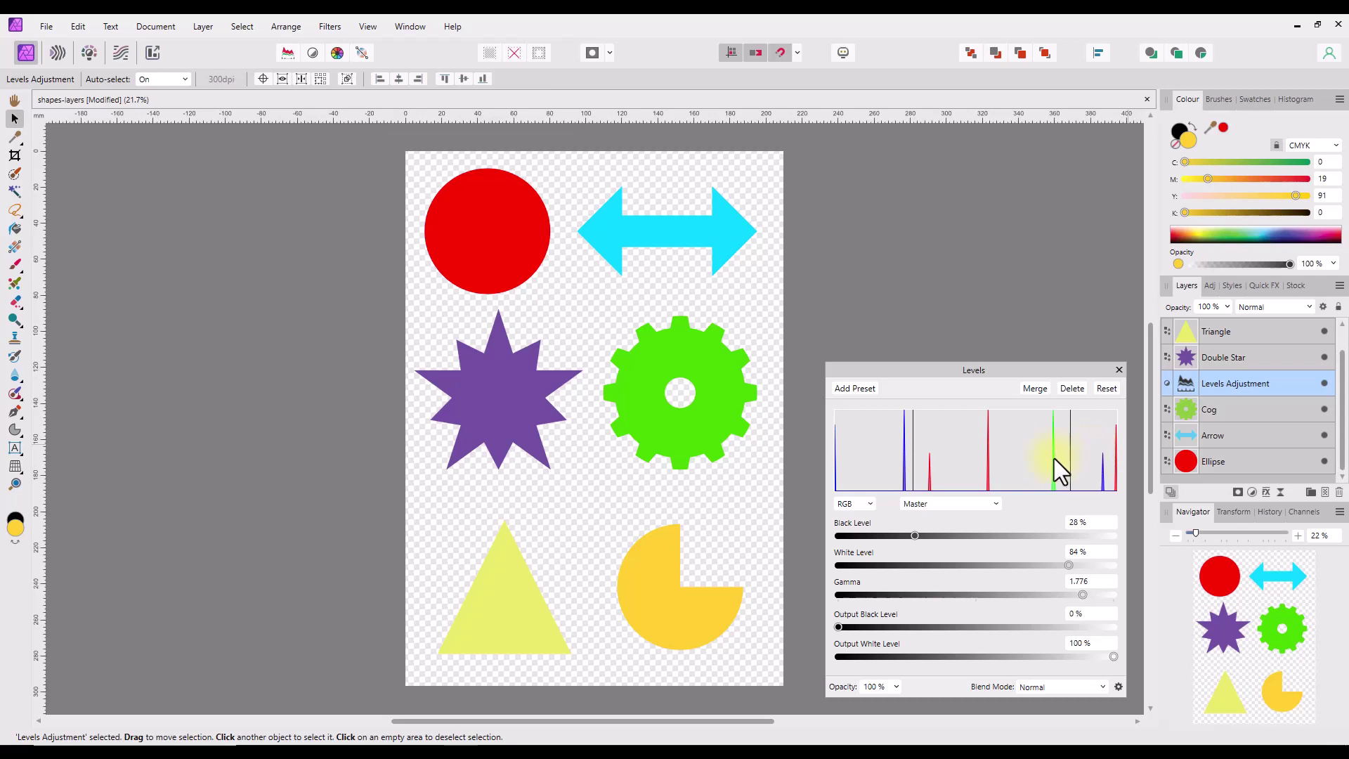
click(1072, 389)
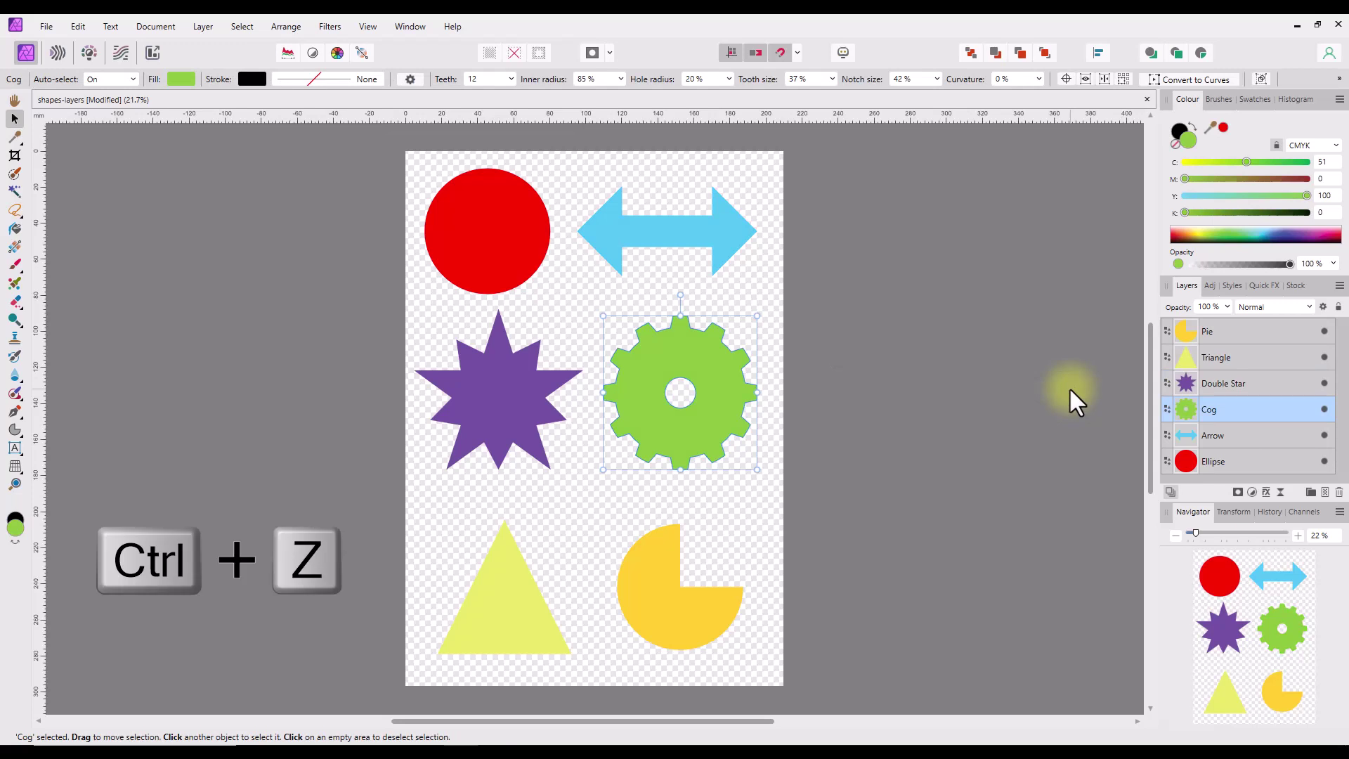
Redo to restore the Levels Adjustment layer and drag it above Cog in the stack
key(ctrl+shift+z)
key(ctrl+shift+z)
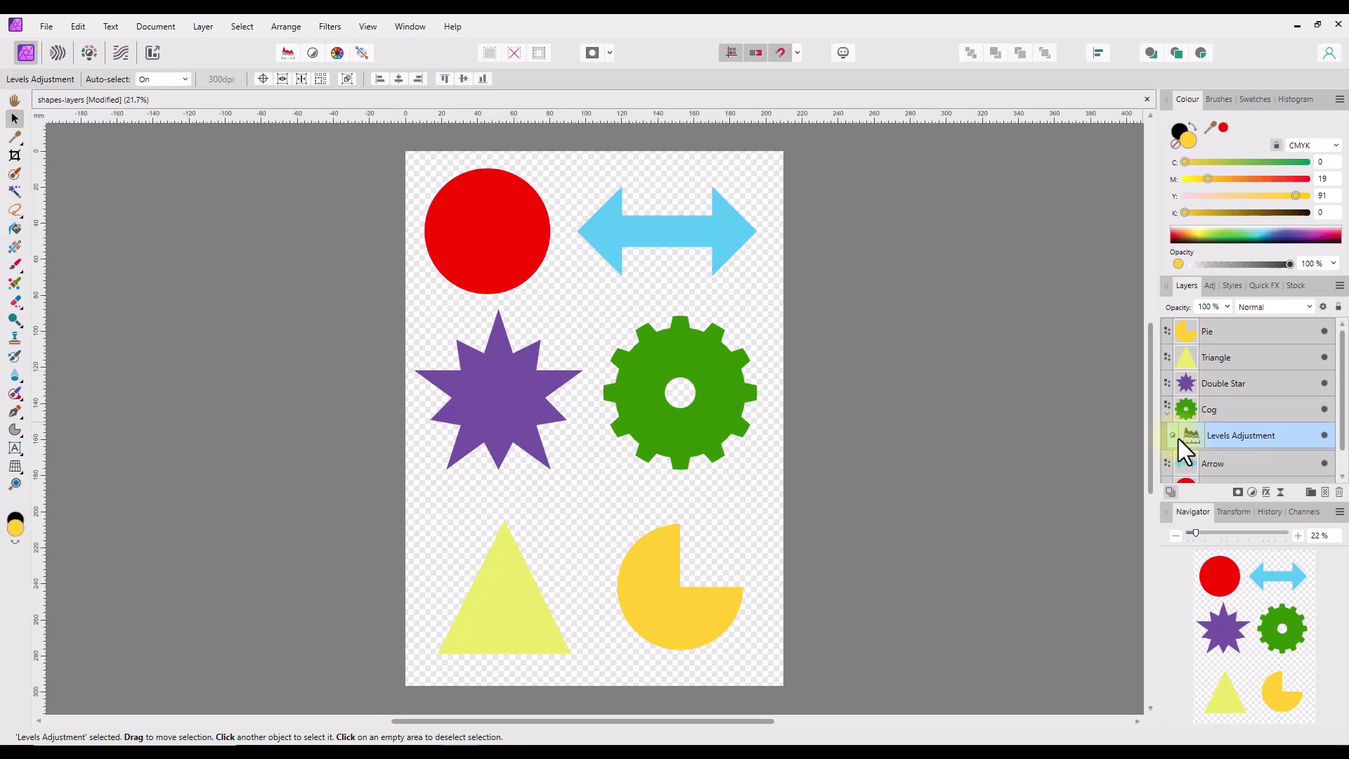
drag(1178, 438, 1203, 406)
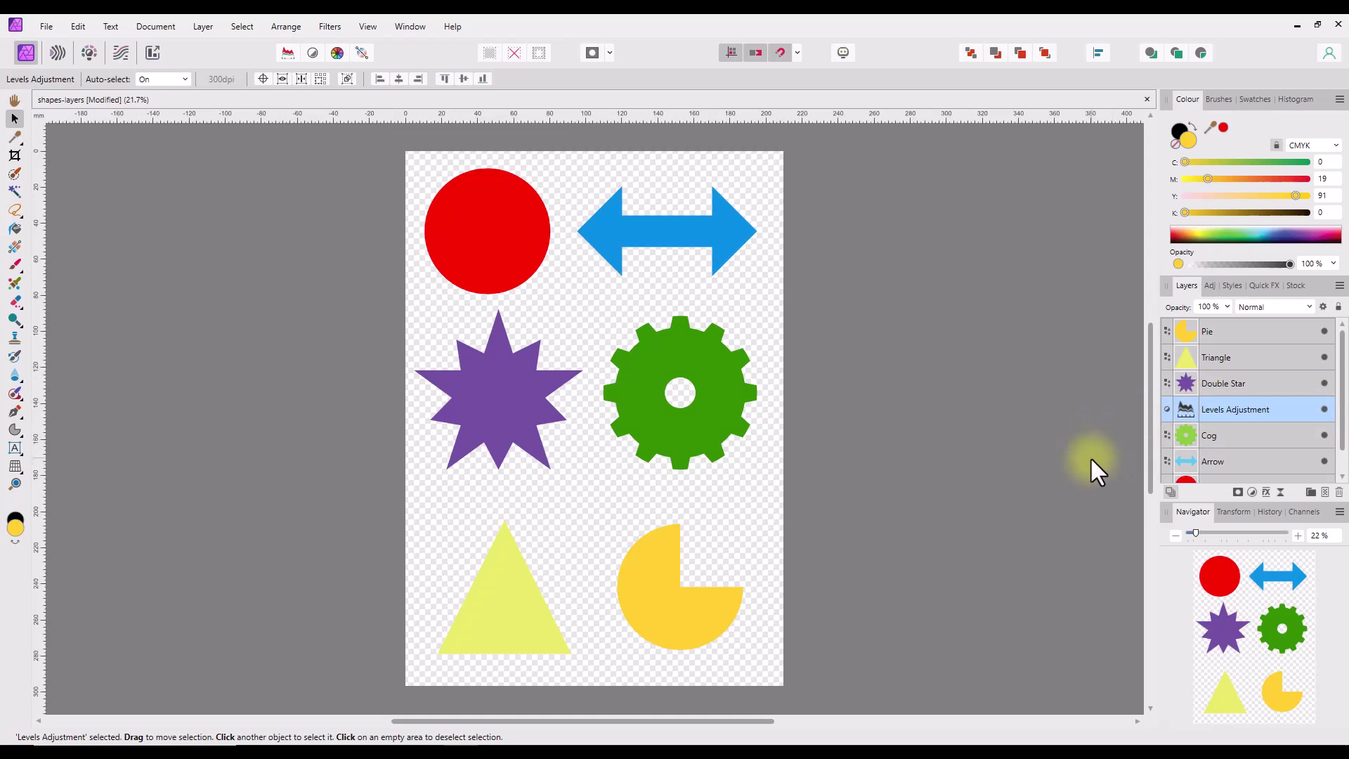
drag(1177, 413, 1213, 363)
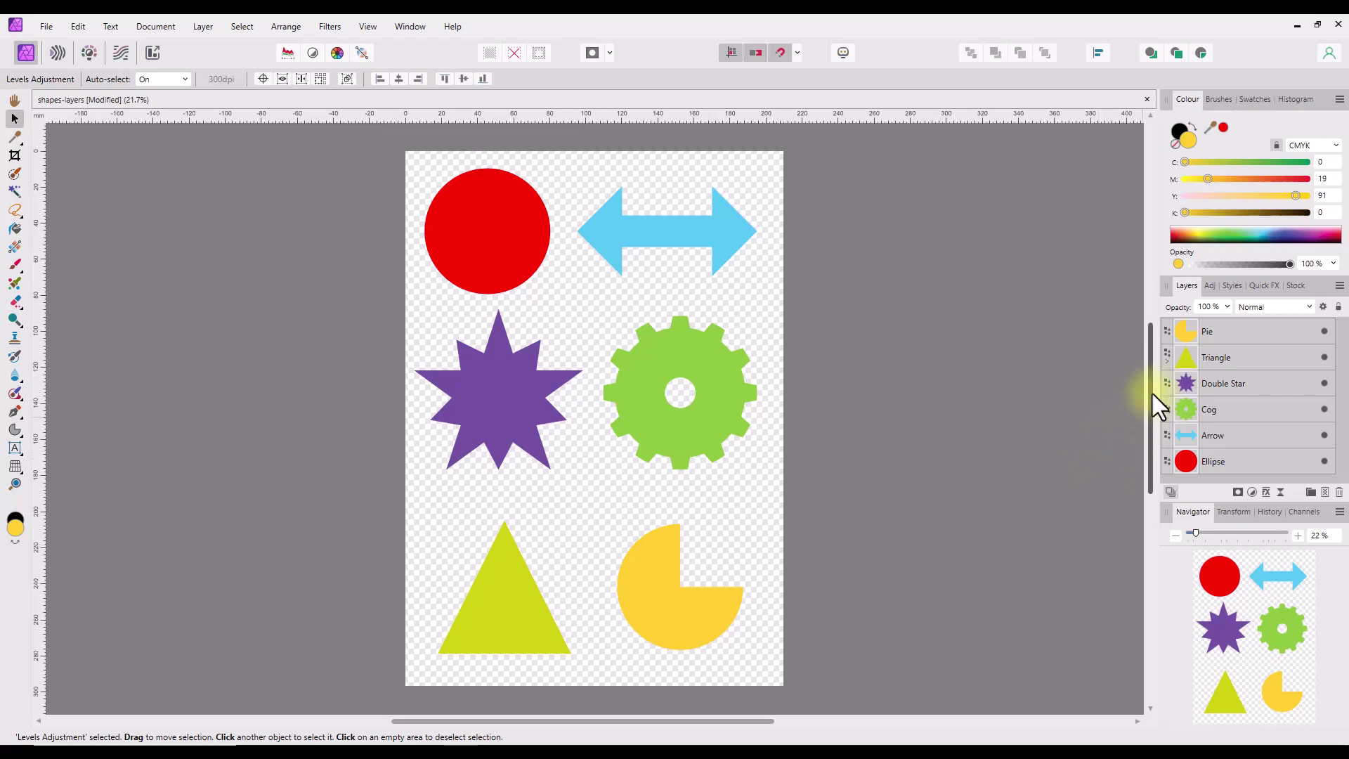
Open the Levels nested in Triangle and set Black Level 47% and Gamma about 1.5
click(1169, 364)
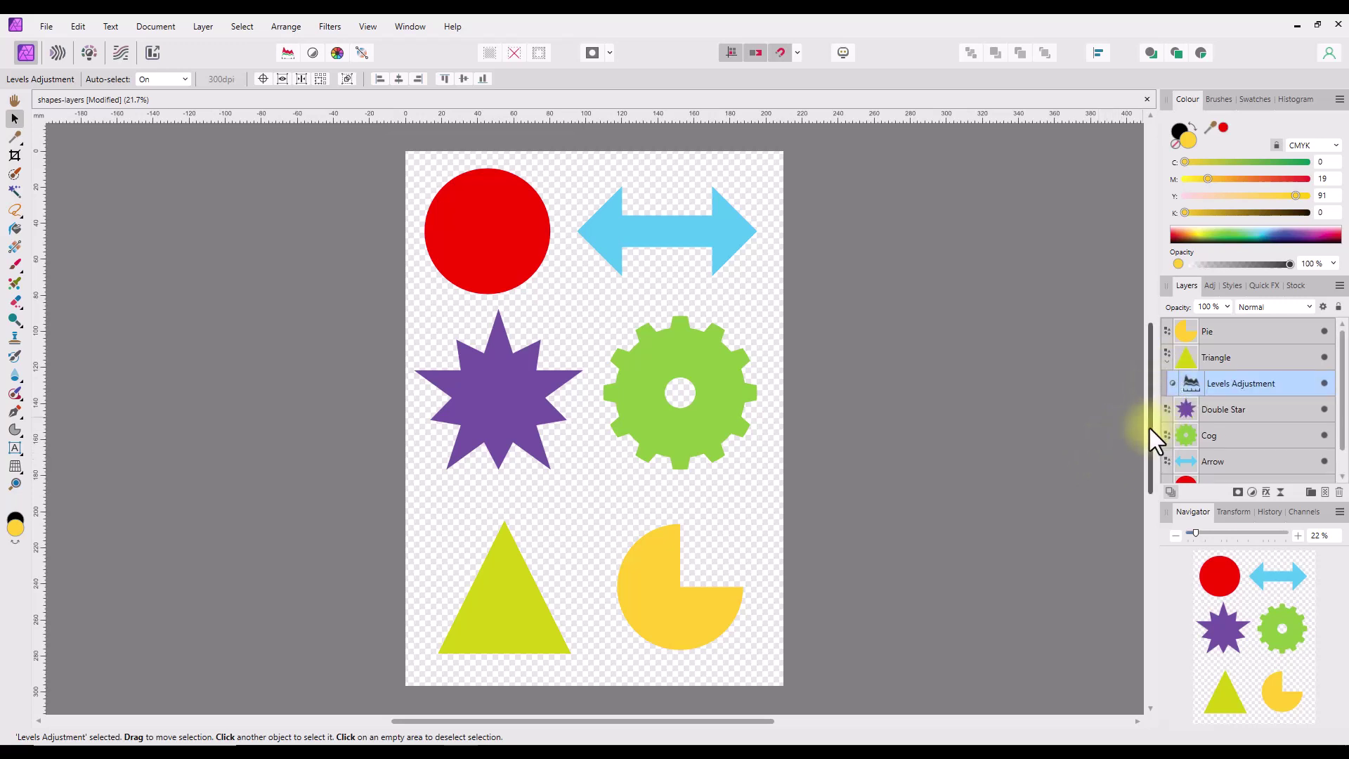
double_click(1189, 386)
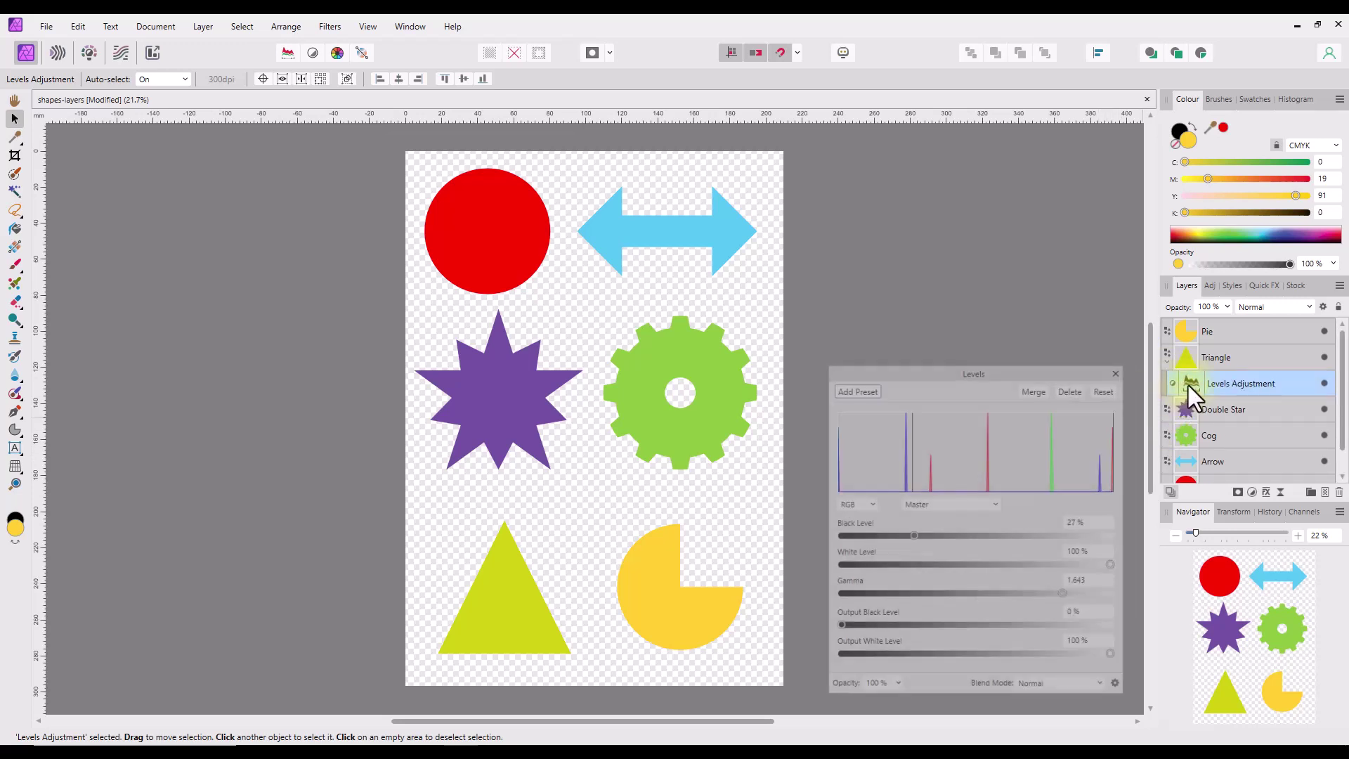
drag(912, 534, 968, 537)
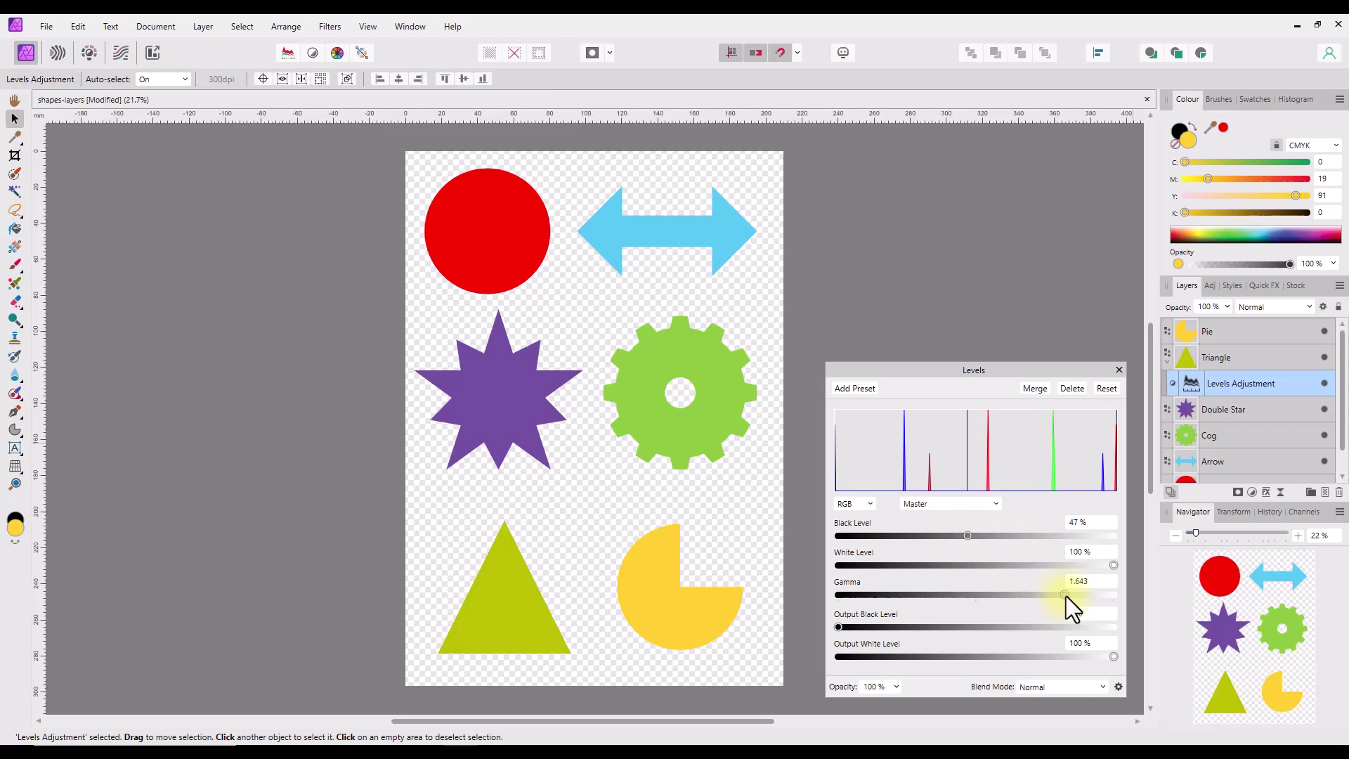
drag(982, 614, 1045, 602)
Close Levels, nest it in Triangle, and drag Pie into the Ellipse layer to clip it
click(1119, 370)
drag(1167, 362, 1169, 358)
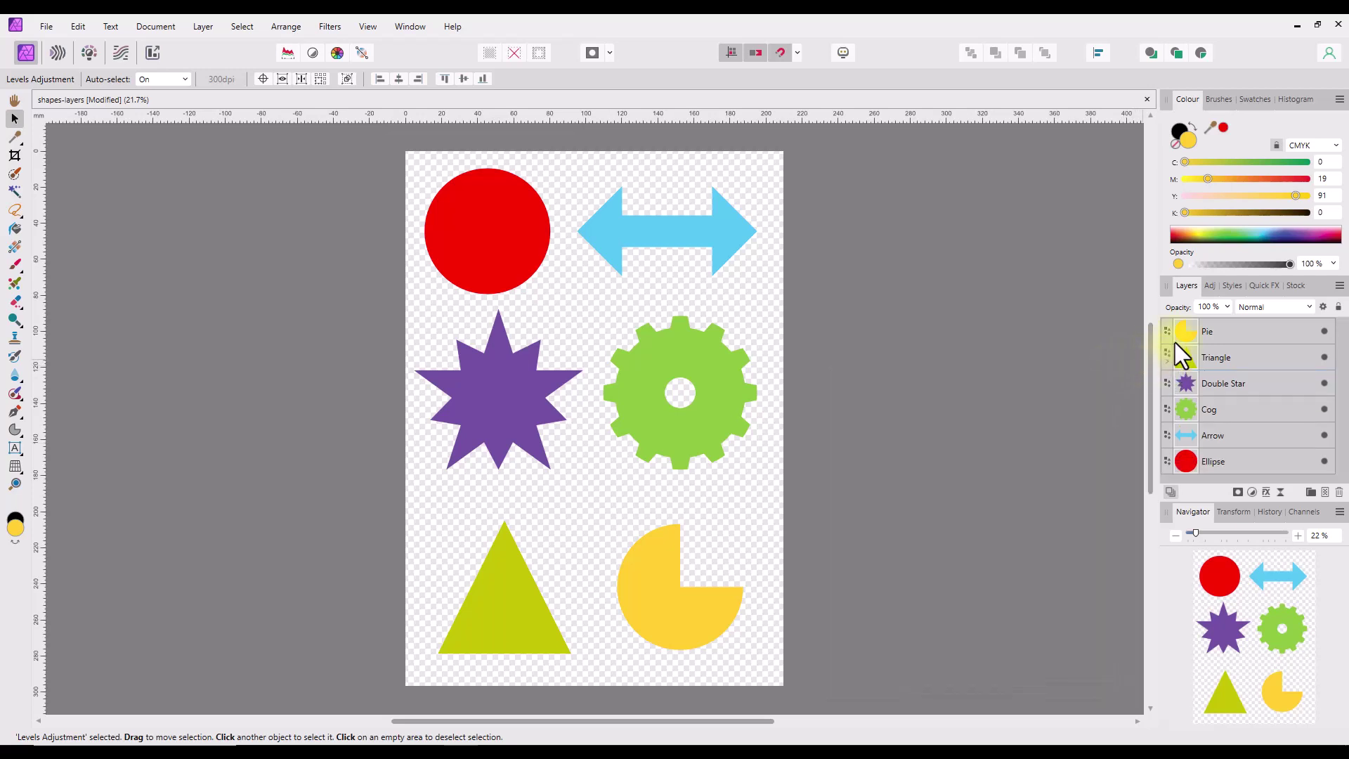
click(1185, 330)
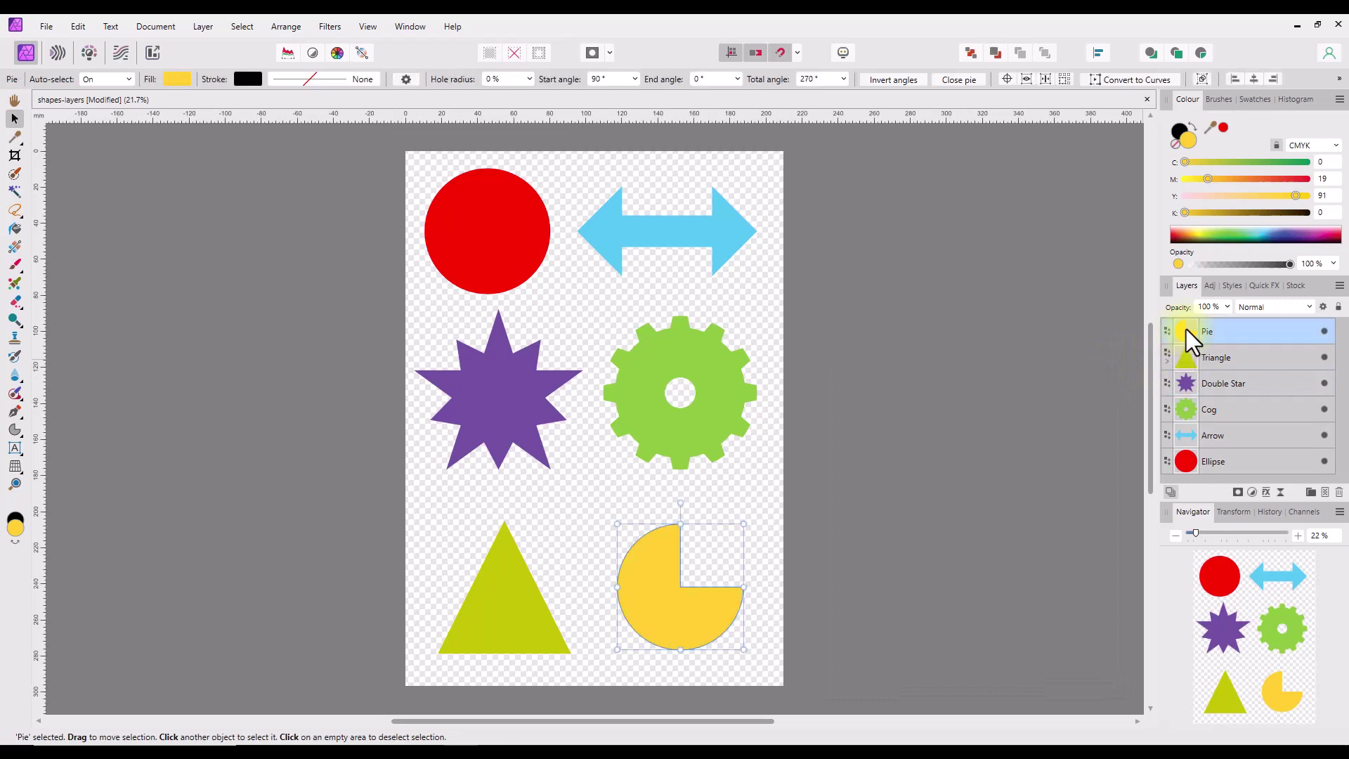
drag(1186, 330, 1194, 458)
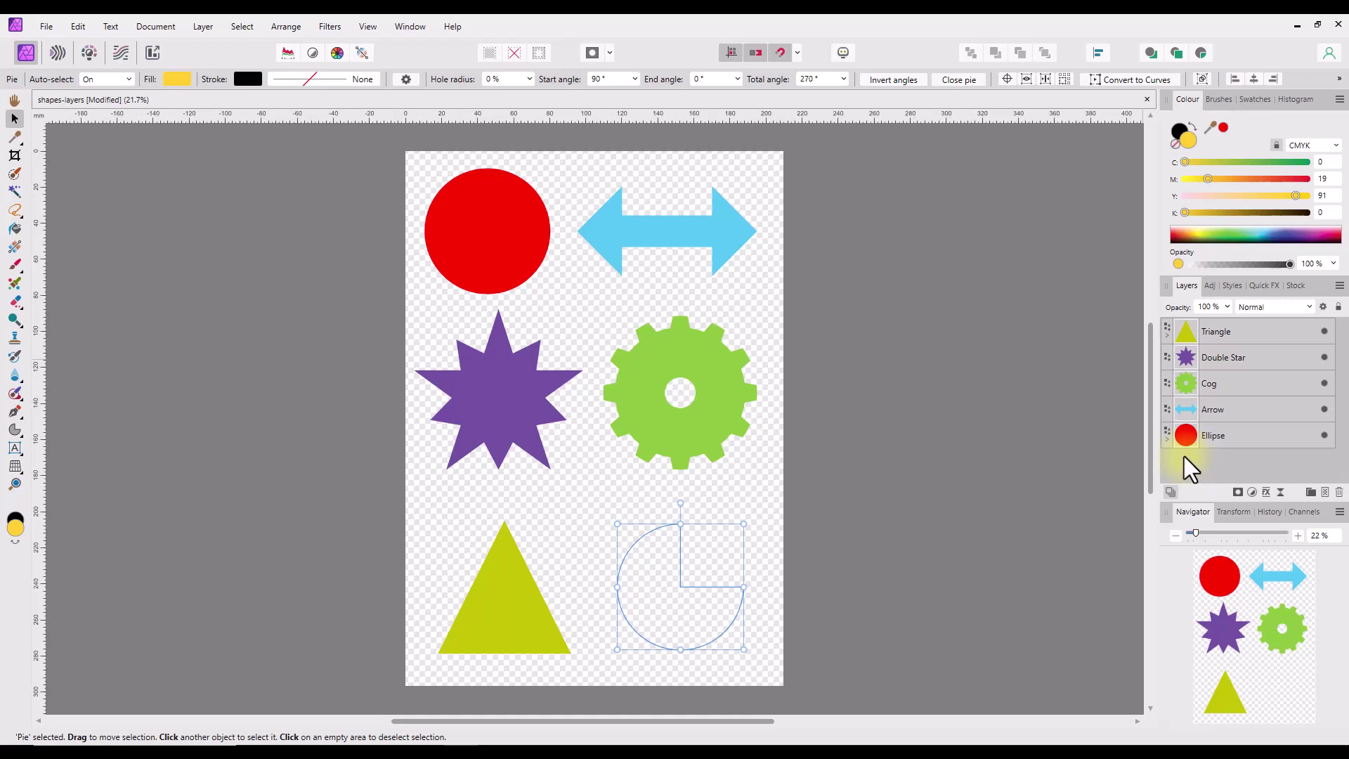
Position the clipped pie over the red circle and rotate it to about -100.6°
click(1166, 439)
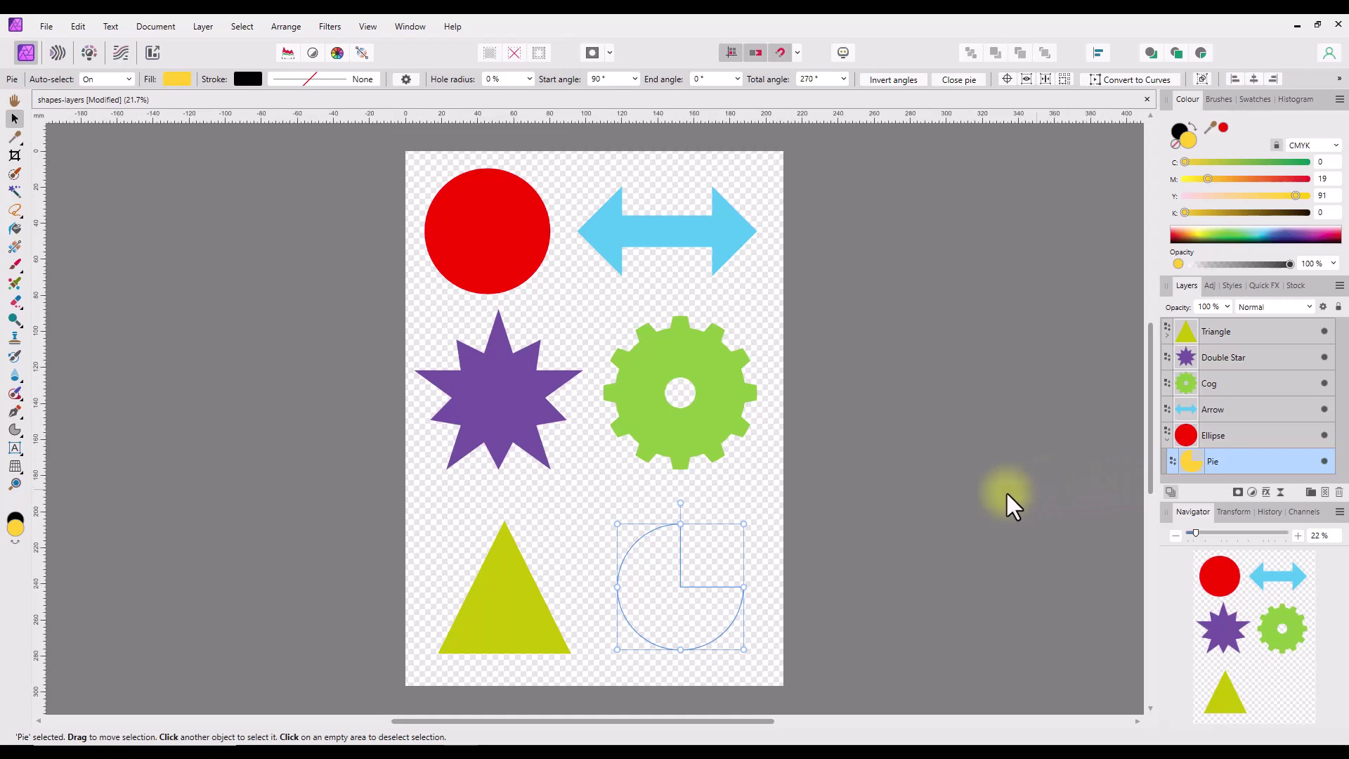
drag(677, 622, 485, 268)
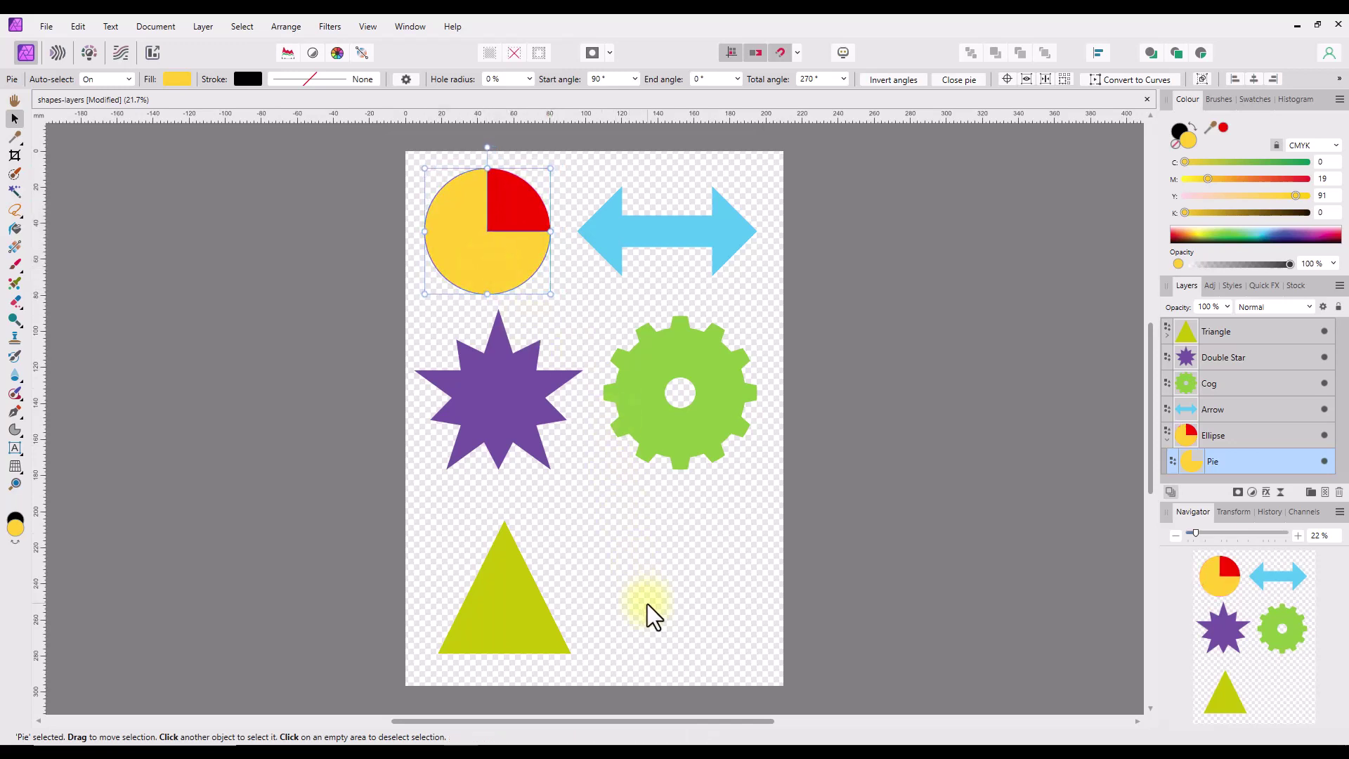
drag(490, 146, 467, 337)
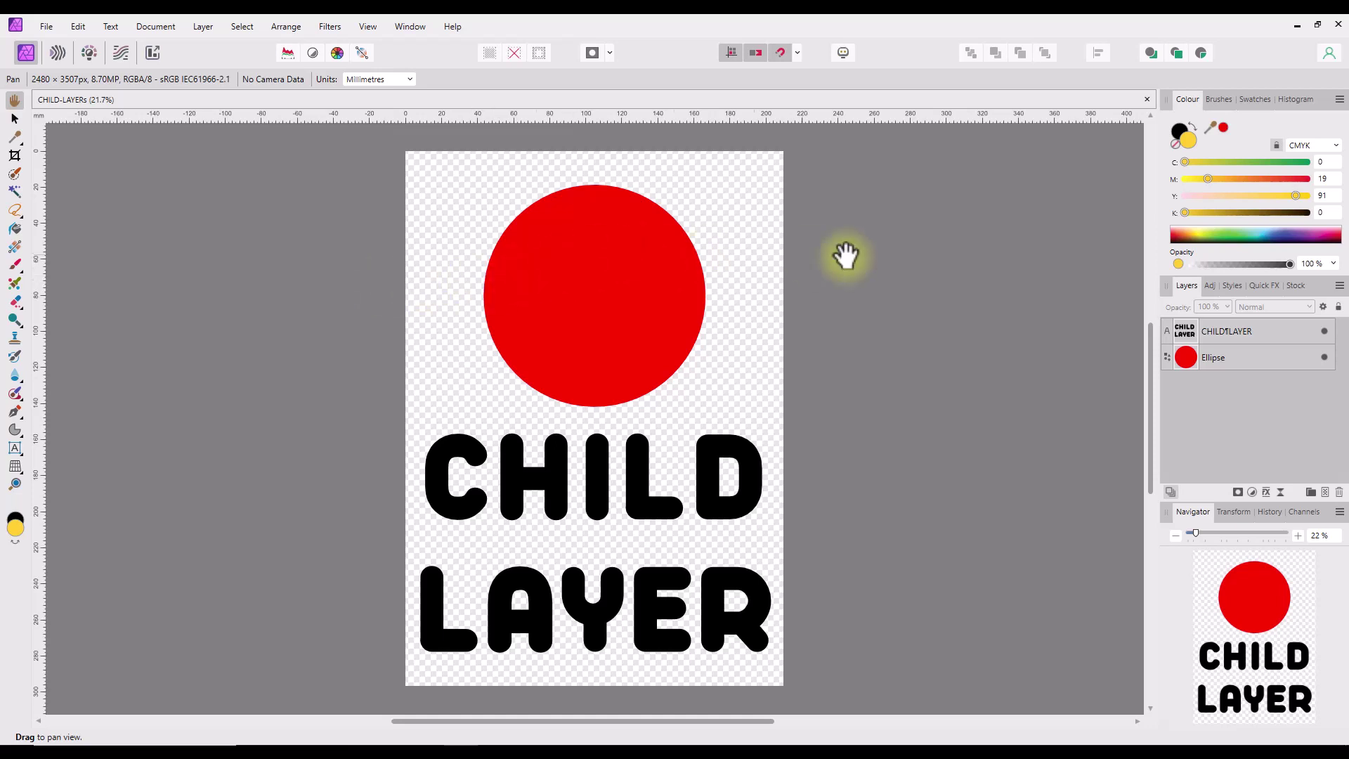
Search Pexels stock for 'child' and drag the first photo onto the poster as an Image layer
click(1300, 288)
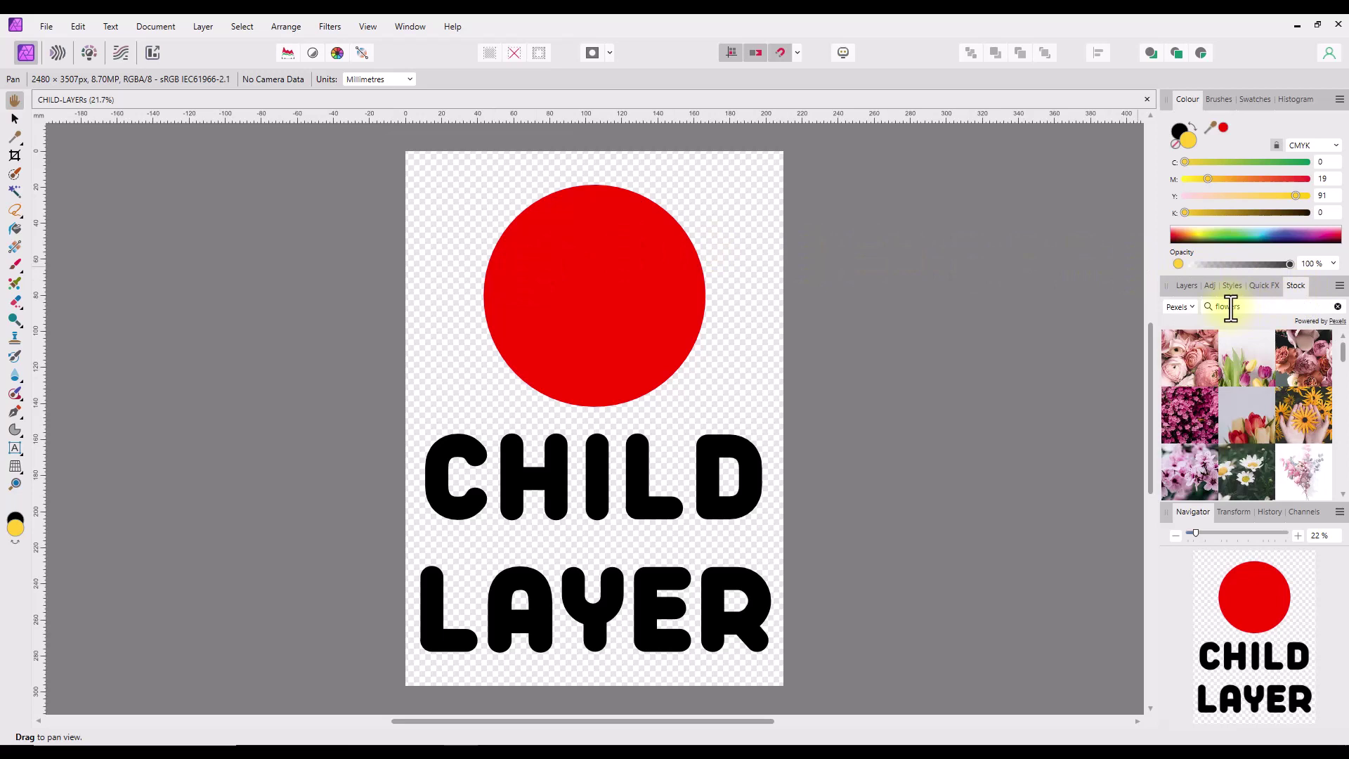
drag(1244, 306, 1200, 307)
key(Return)
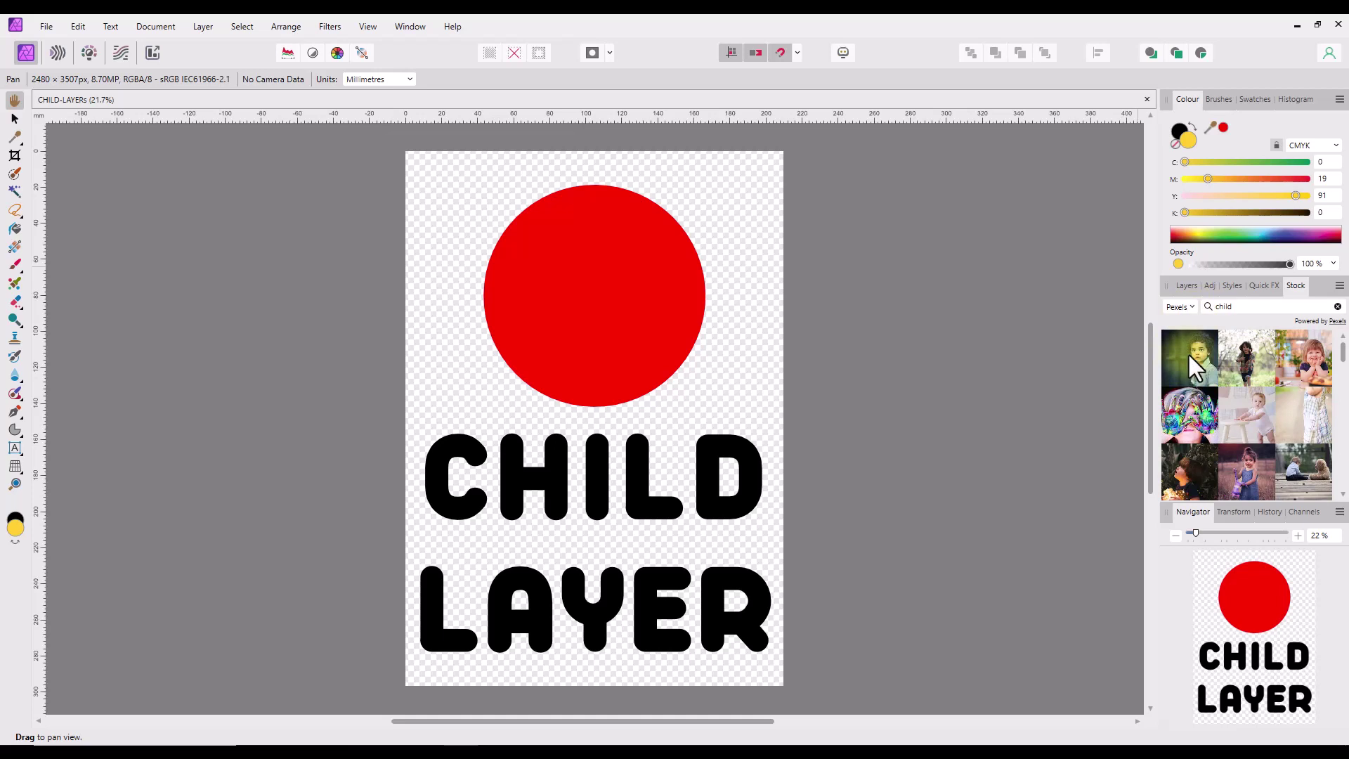
drag(1187, 352, 596, 298)
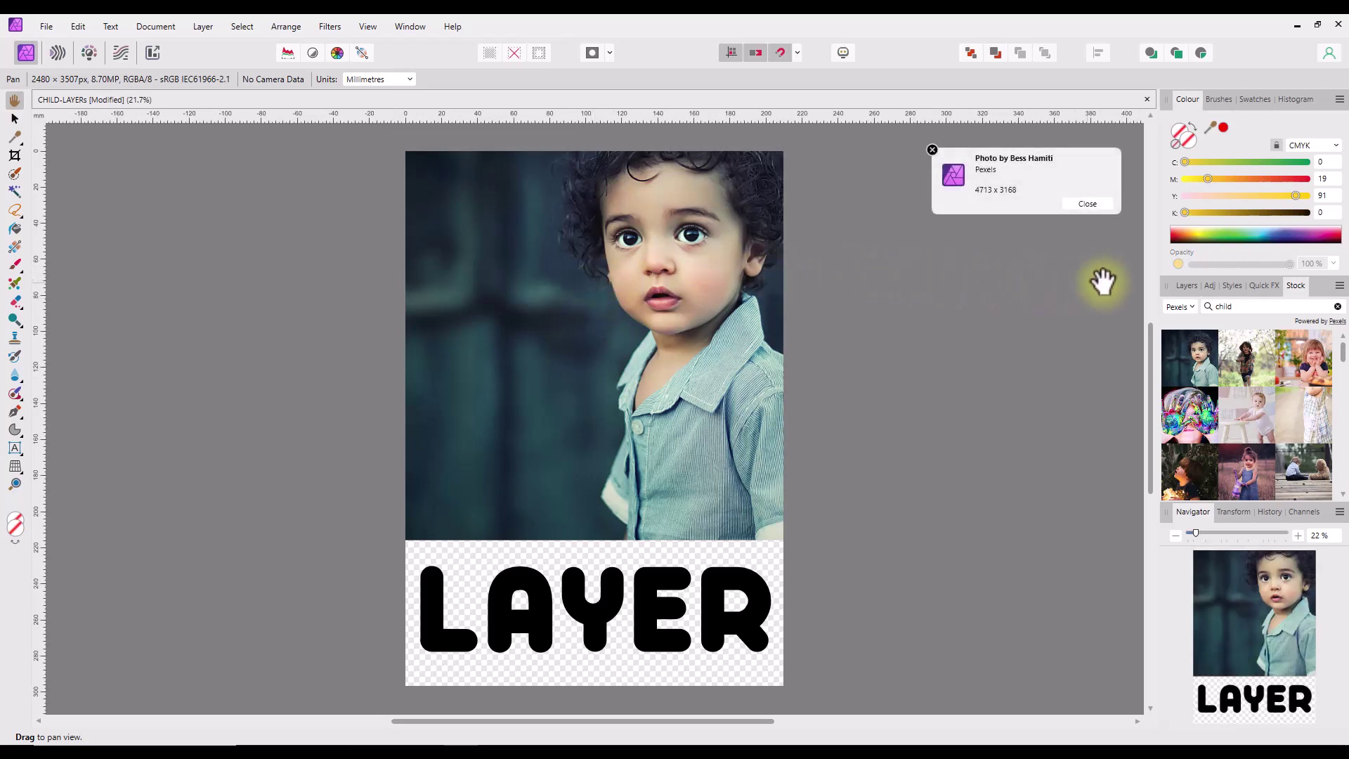
click(1182, 285)
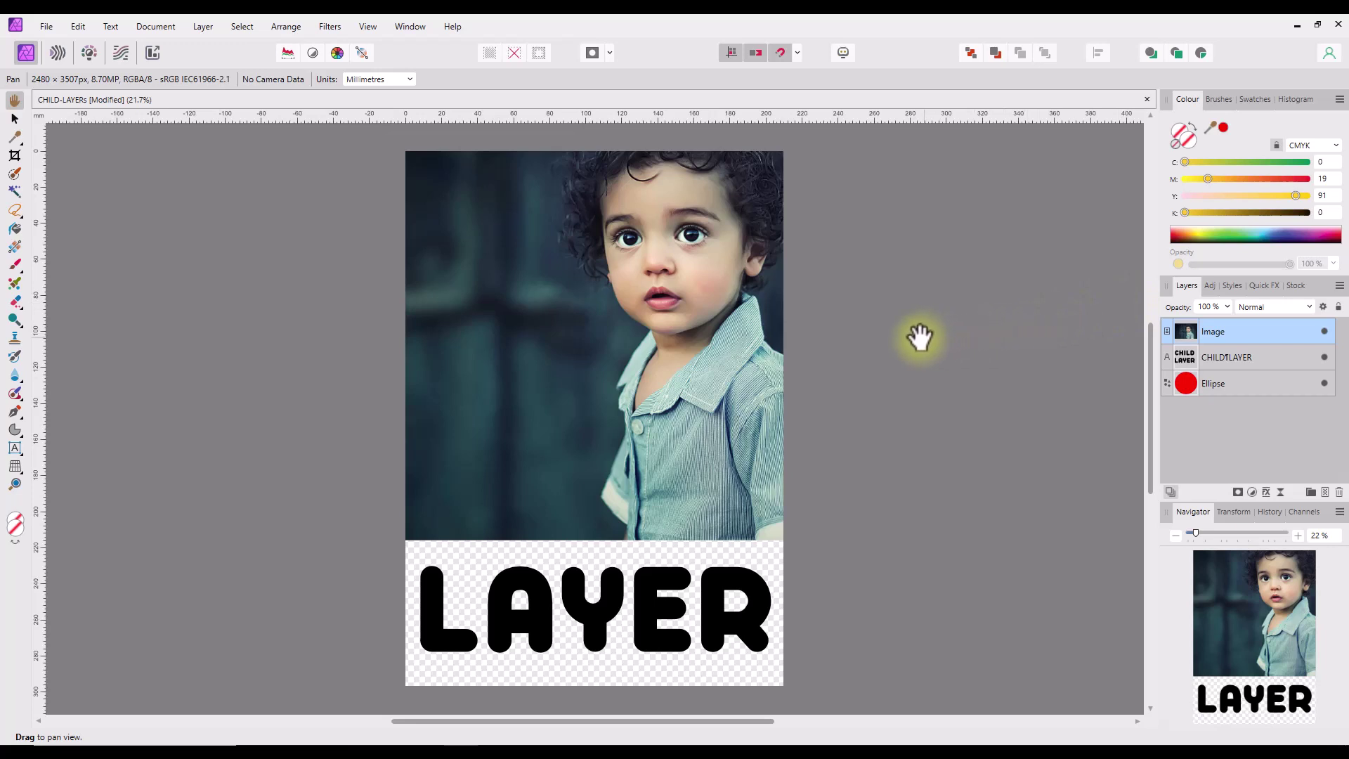
Move the Image layer back one level and nest it inside the Ellipse so the photo is clipped
click(283, 27)
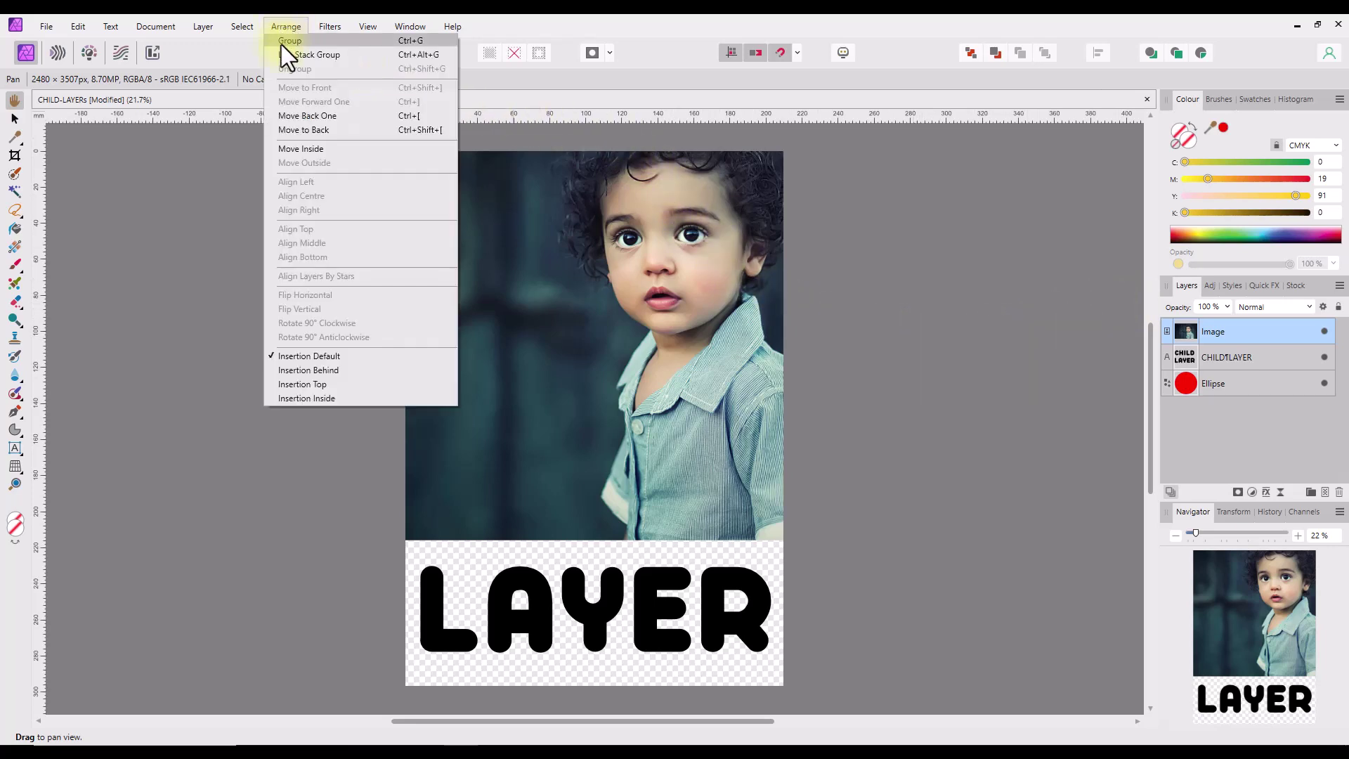
click(286, 115)
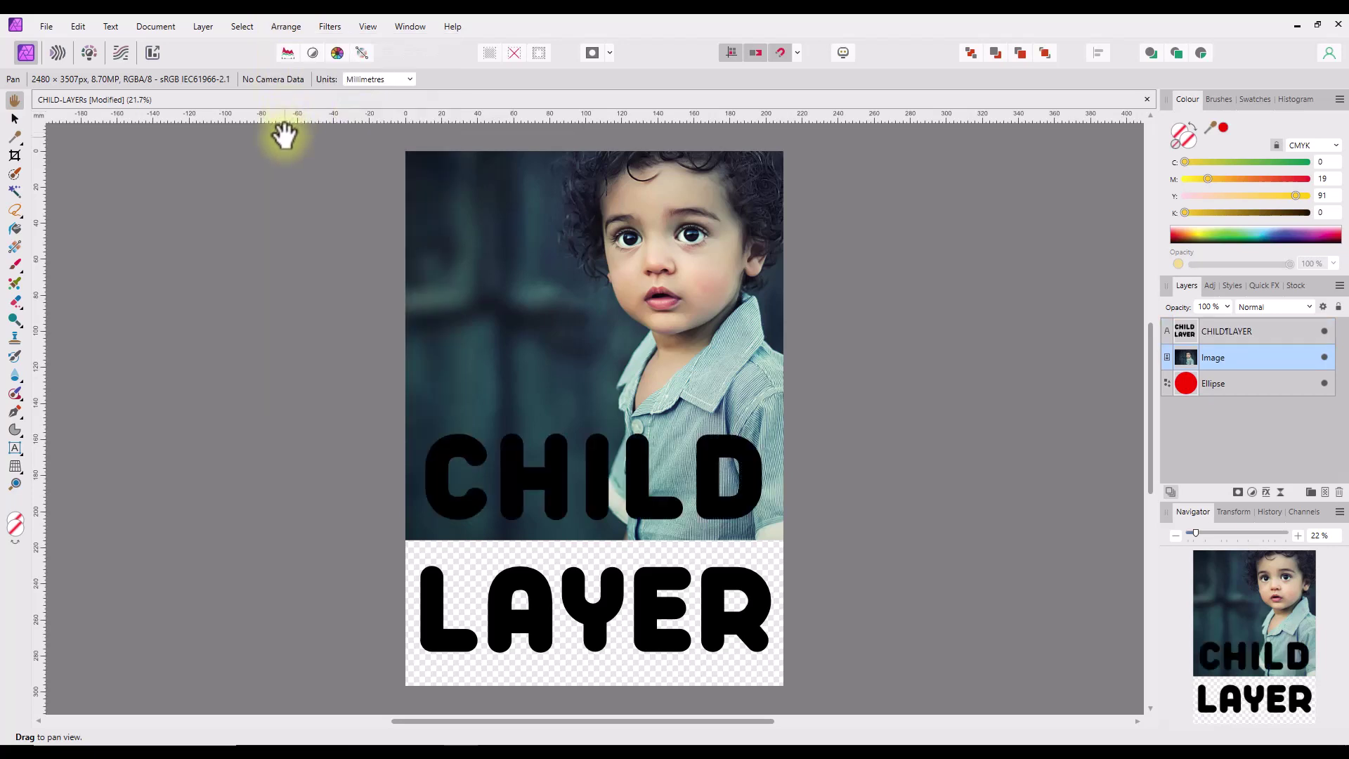
click(297, 28)
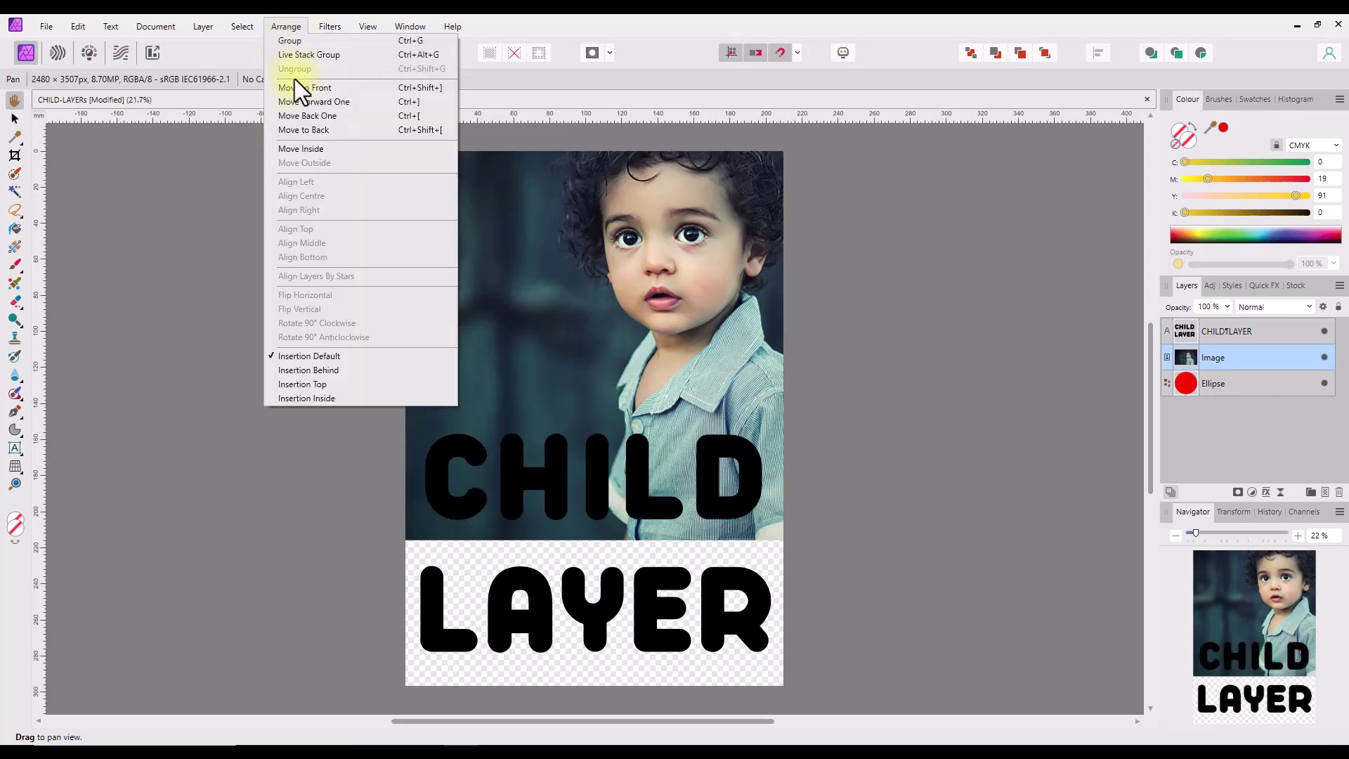
click(297, 148)
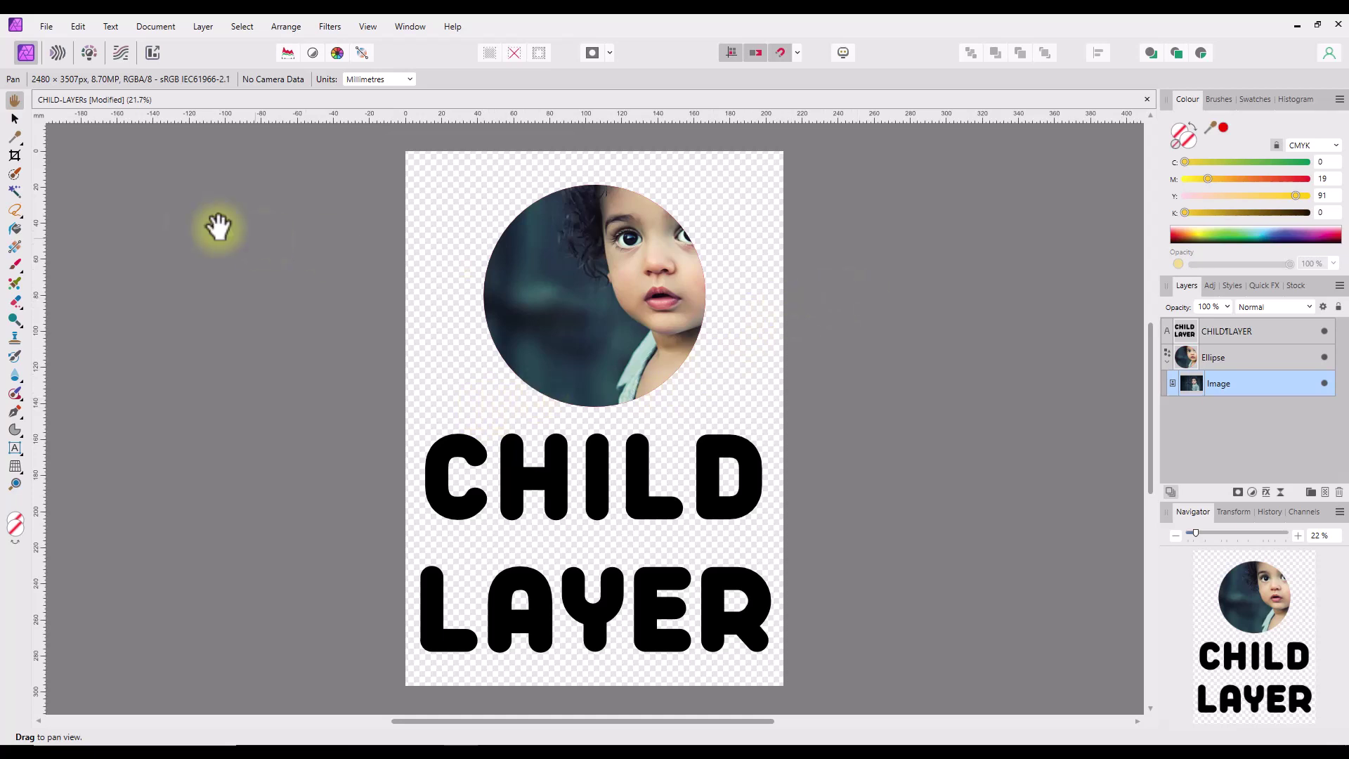
click(15, 119)
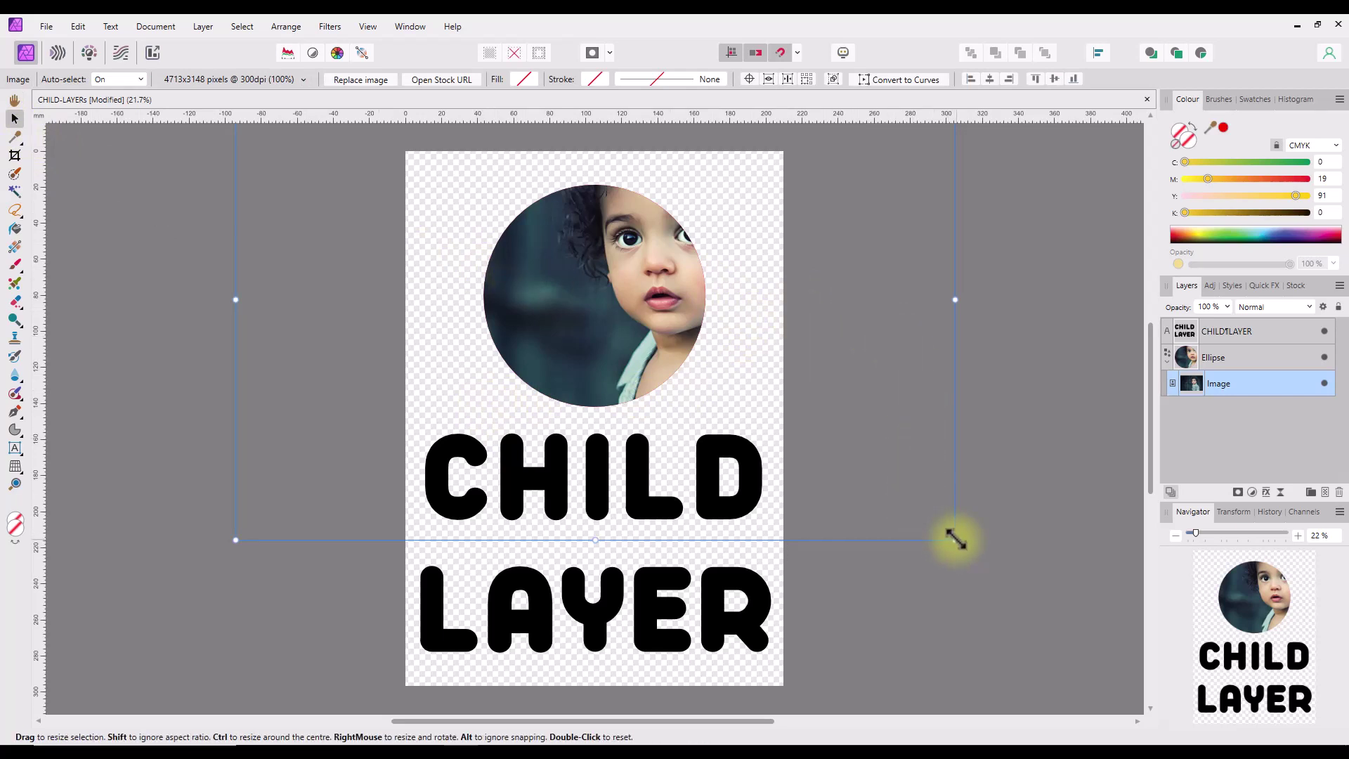
Resize and shift the child photo so the face and shoulders sit centred in the circle
drag(955, 540, 765, 394)
drag(587, 330, 558, 314)
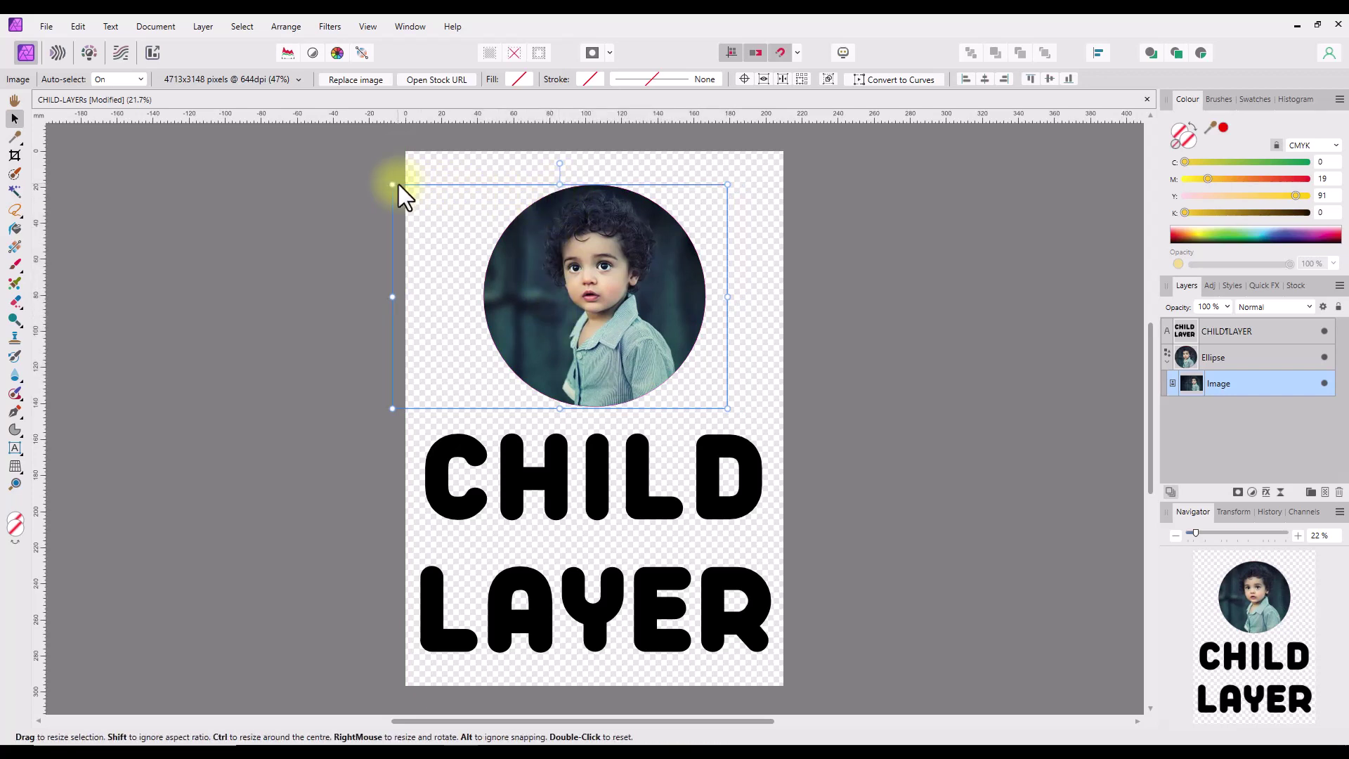
drag(389, 184, 383, 179)
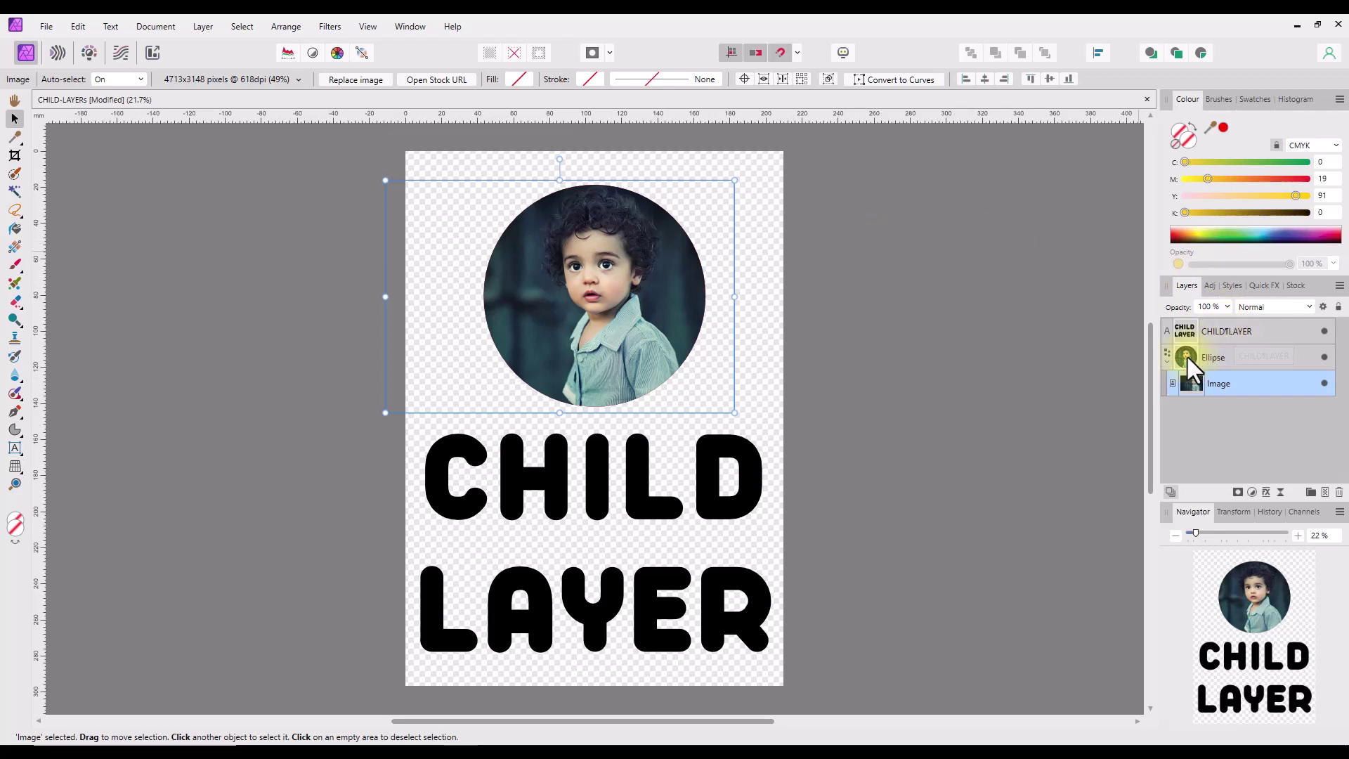
With CHILD LAYER selected, search Stock for 'flowers' and place a pink flower photo on the poster
click(1167, 362)
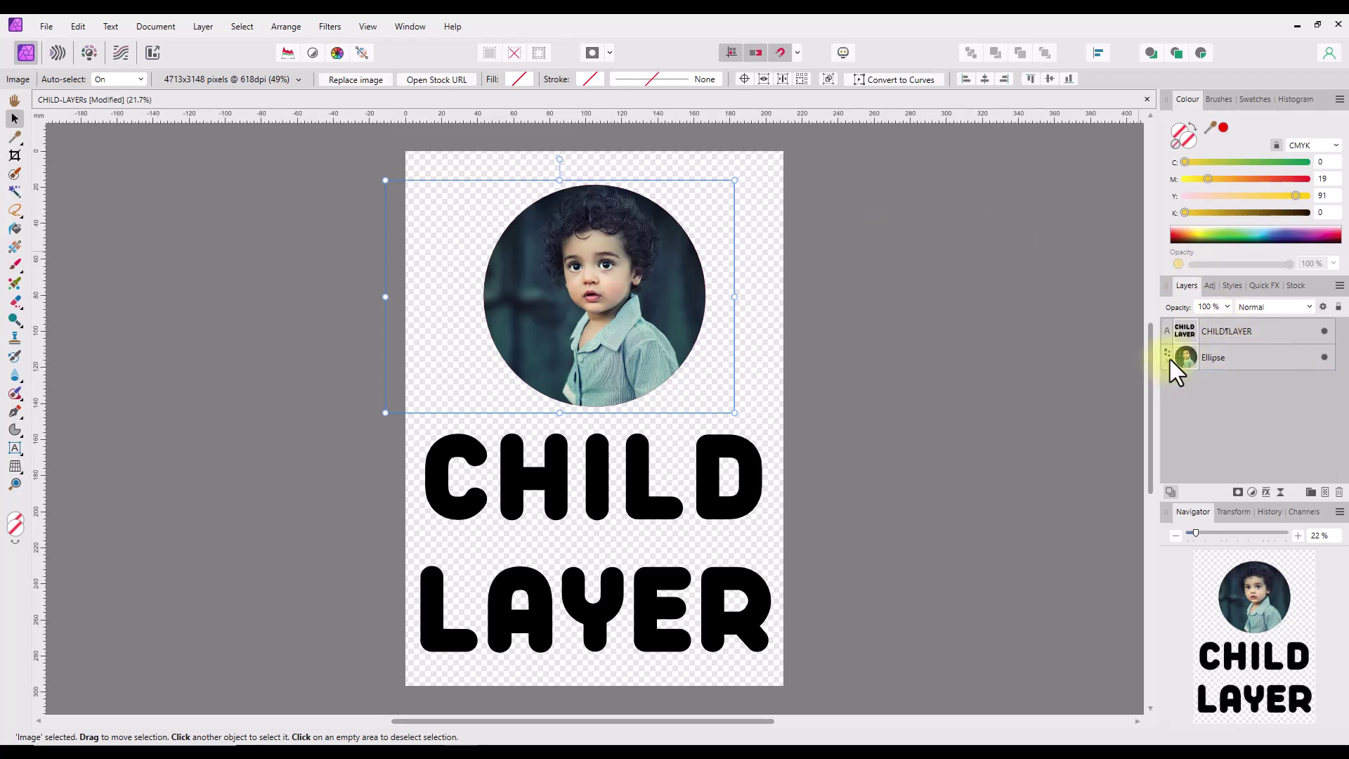
click(1238, 335)
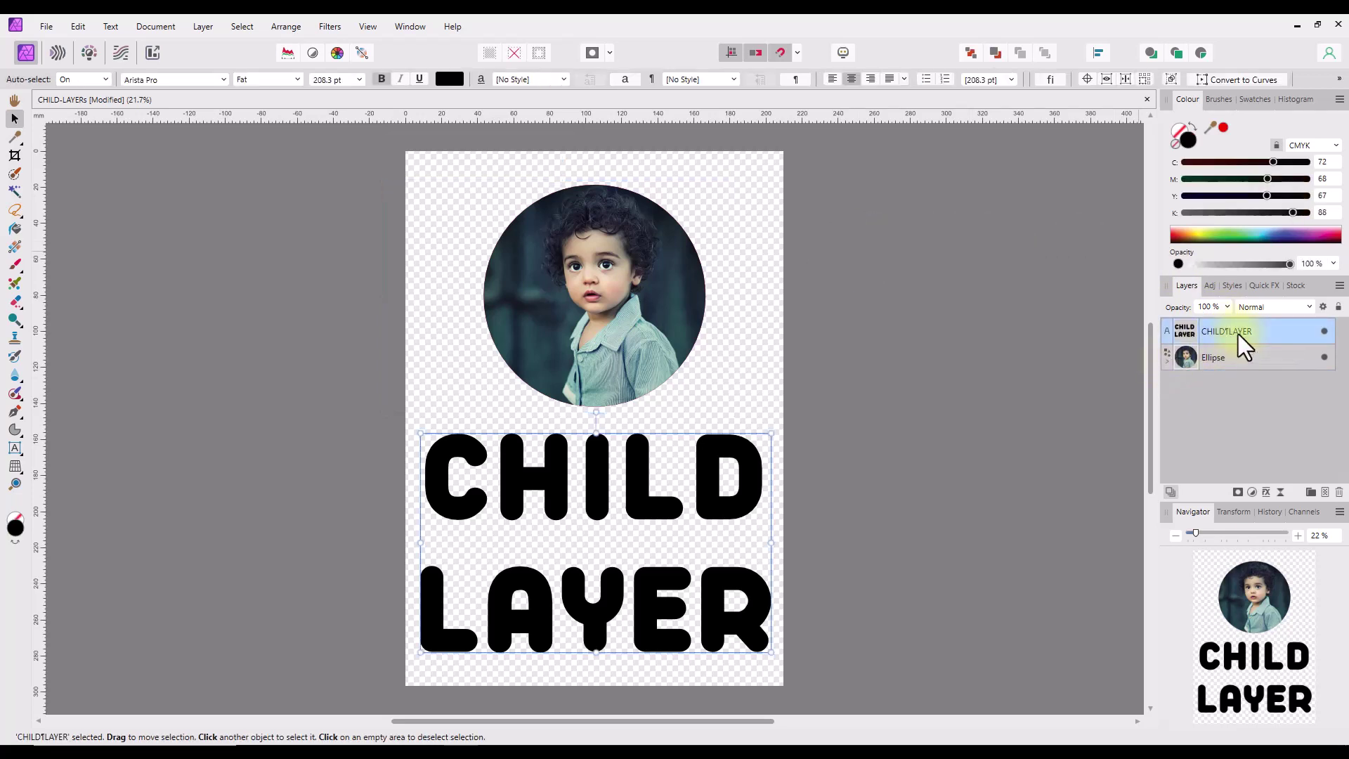
click(1294, 286)
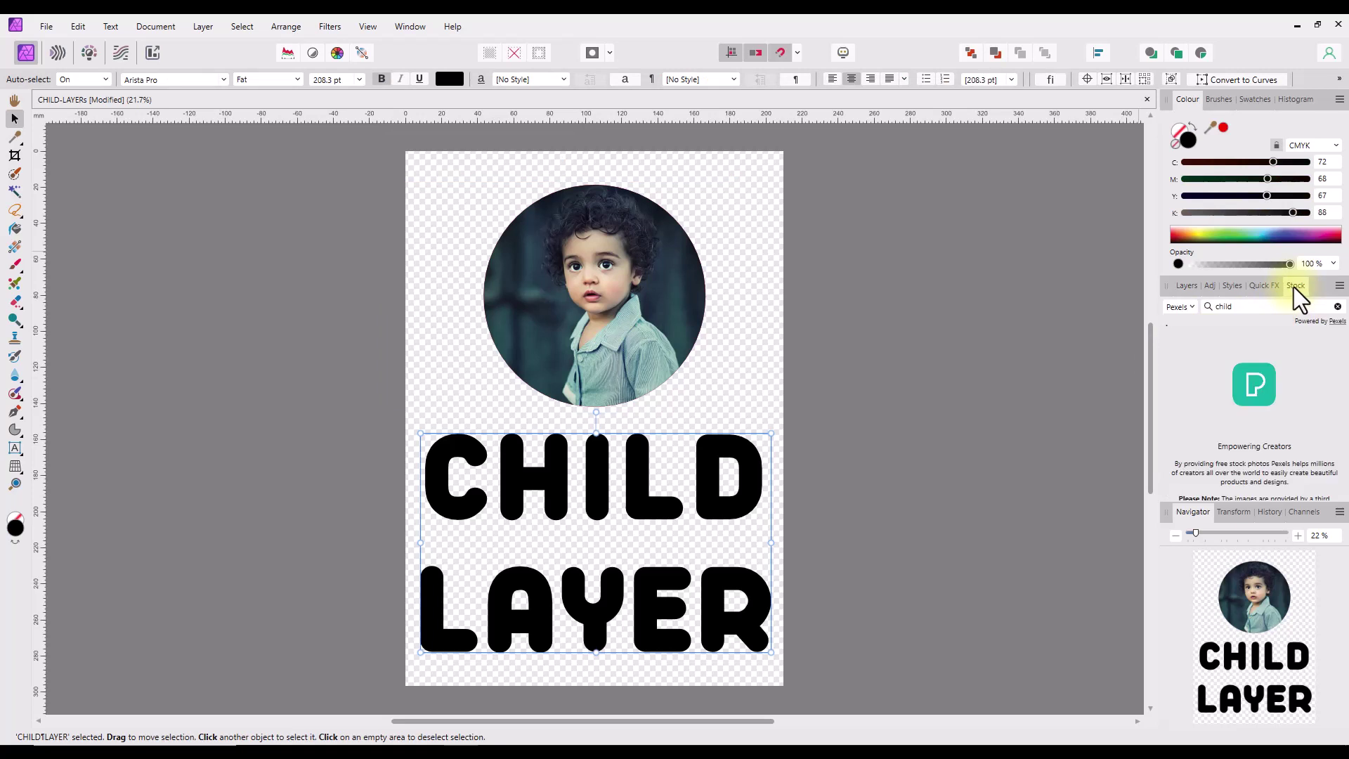
double_click(1228, 307)
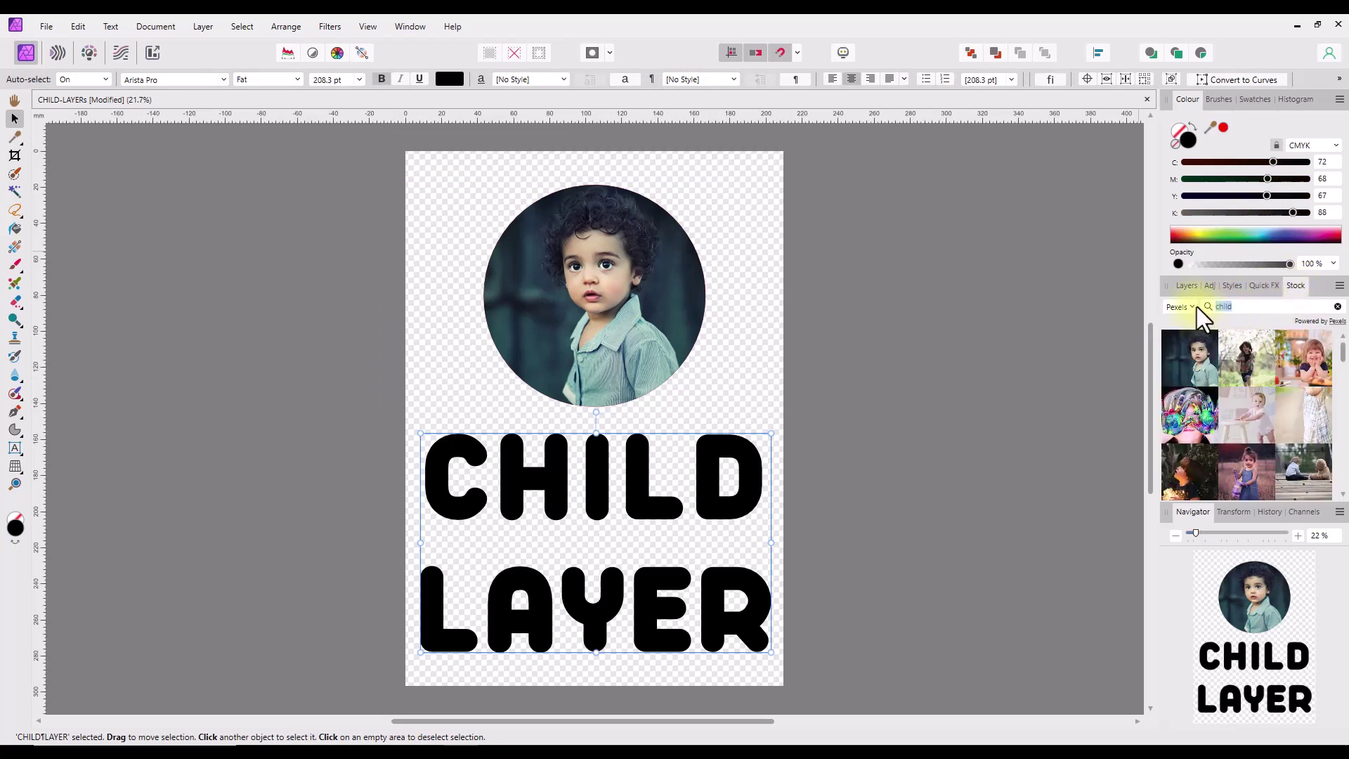
text(flowers)
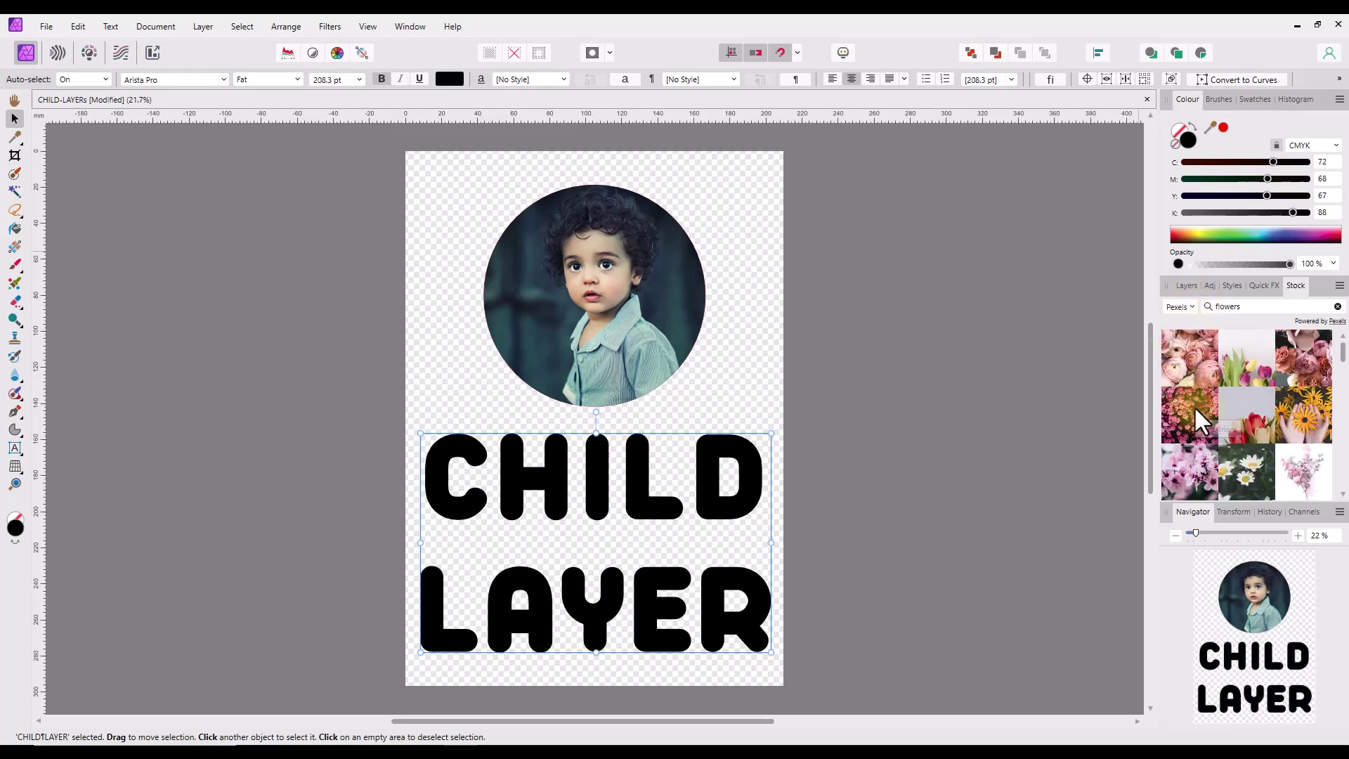
drag(1194, 406, 597, 470)
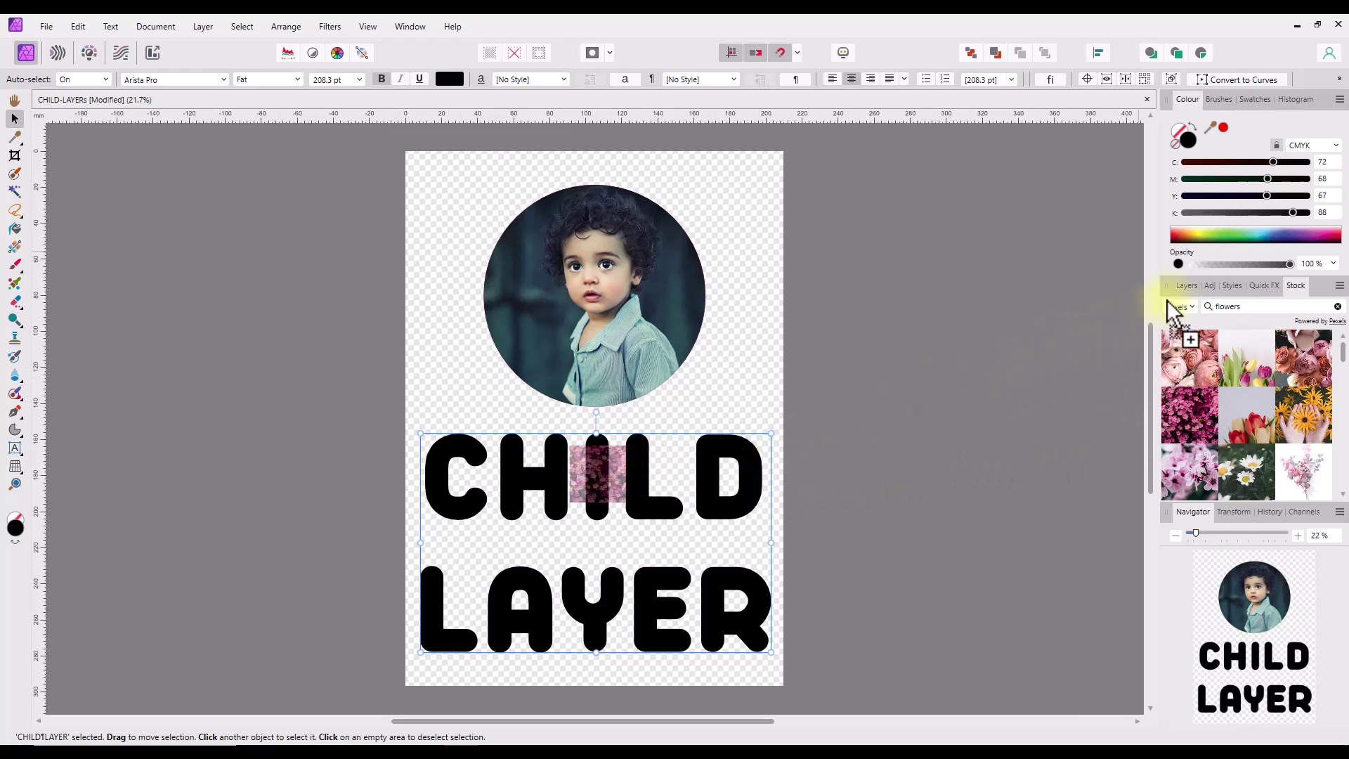
Nest the flower photo inside the CHILD LAYER text, then shrink it and move it over the lettering
click(1186, 285)
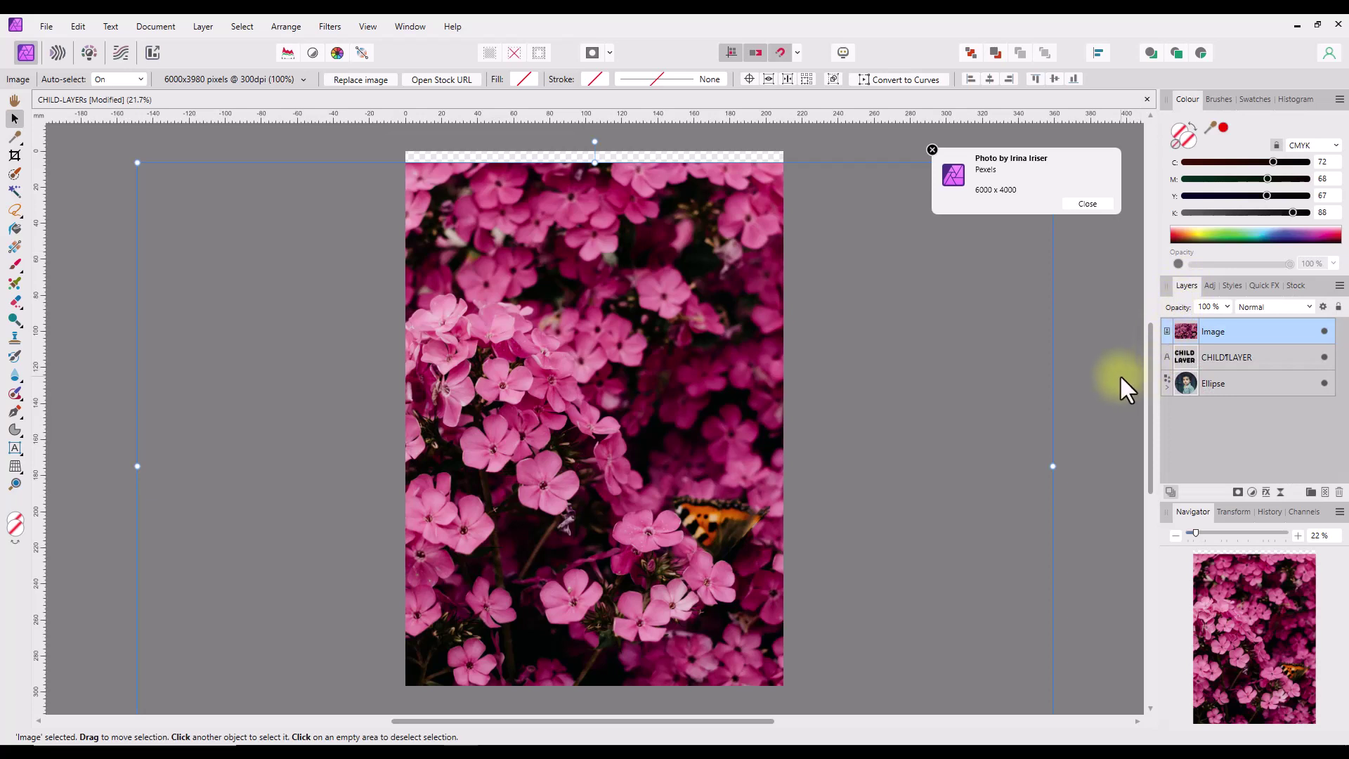
drag(1186, 331, 1220, 356)
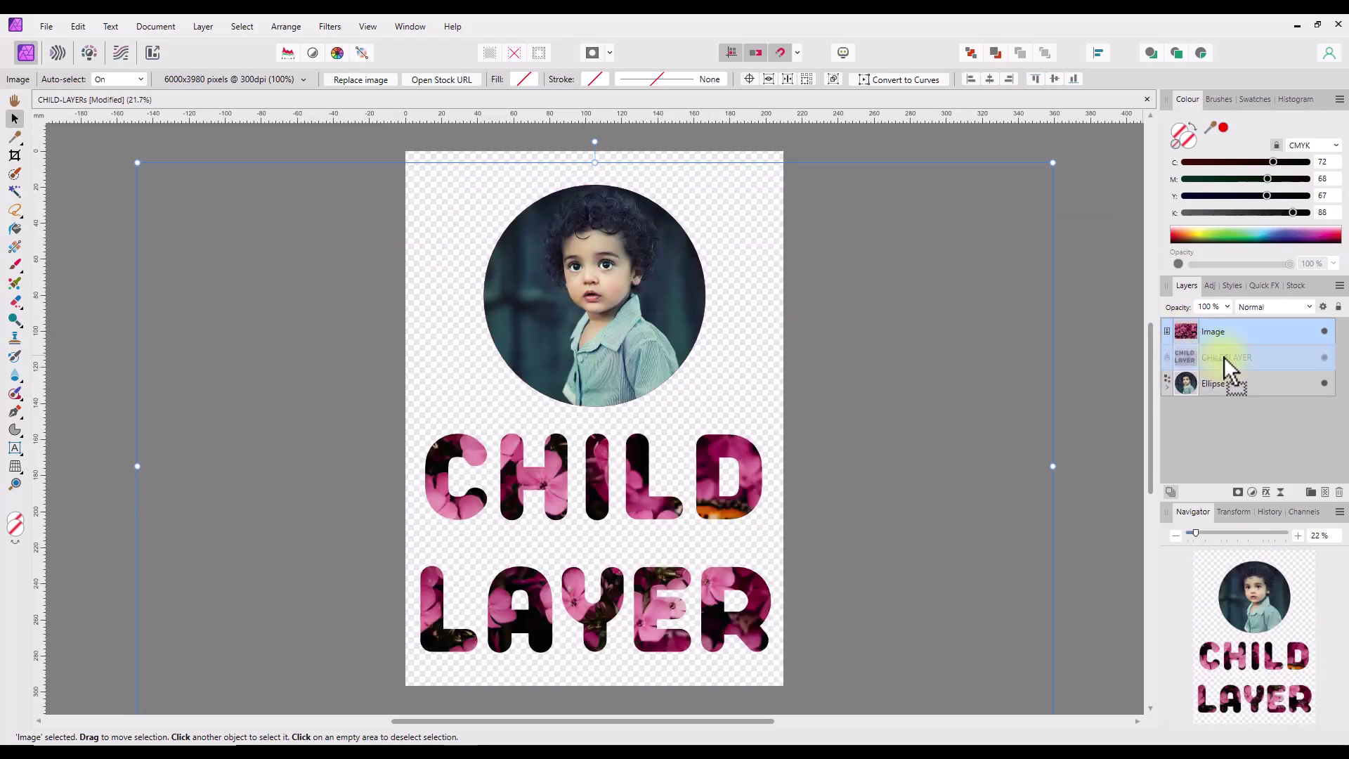
drag(1224, 356, 1224, 356)
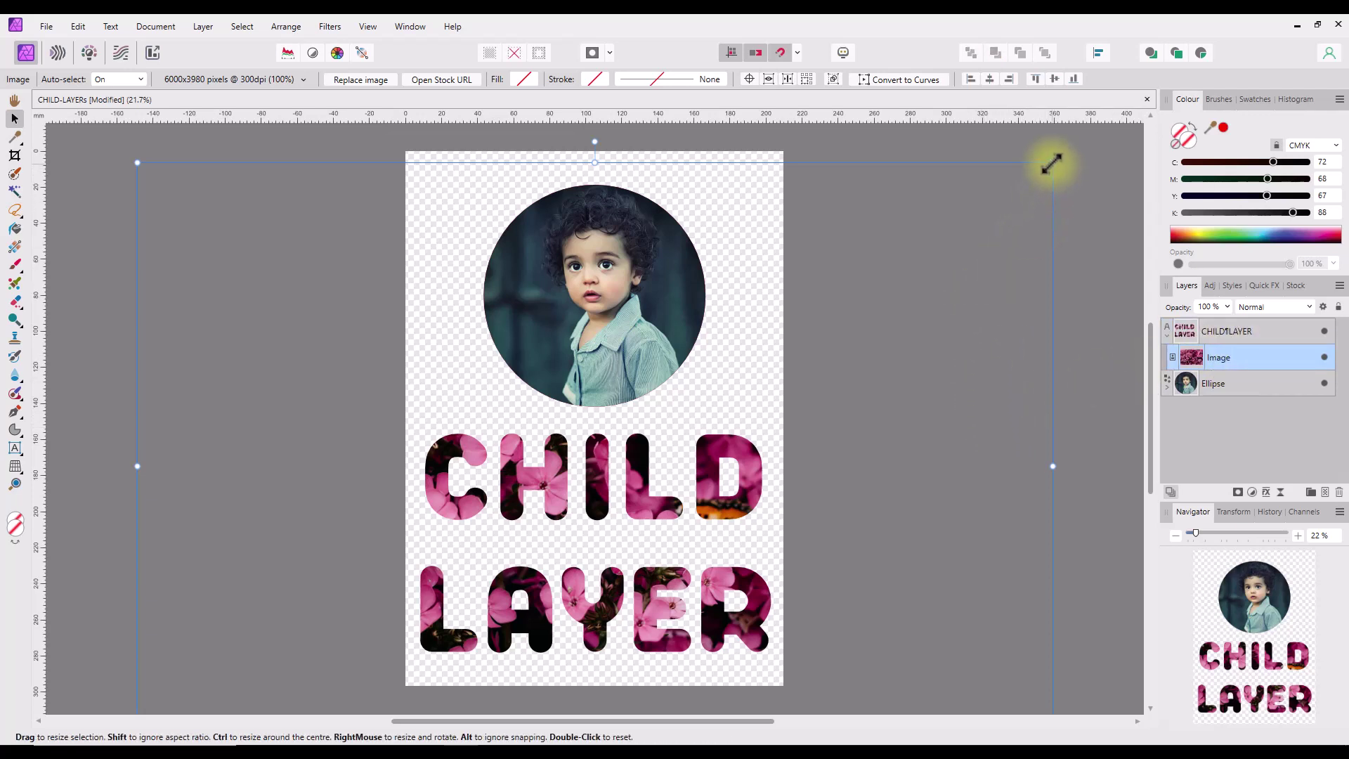
drag(1051, 163, 850, 295)
drag(724, 419, 701, 501)
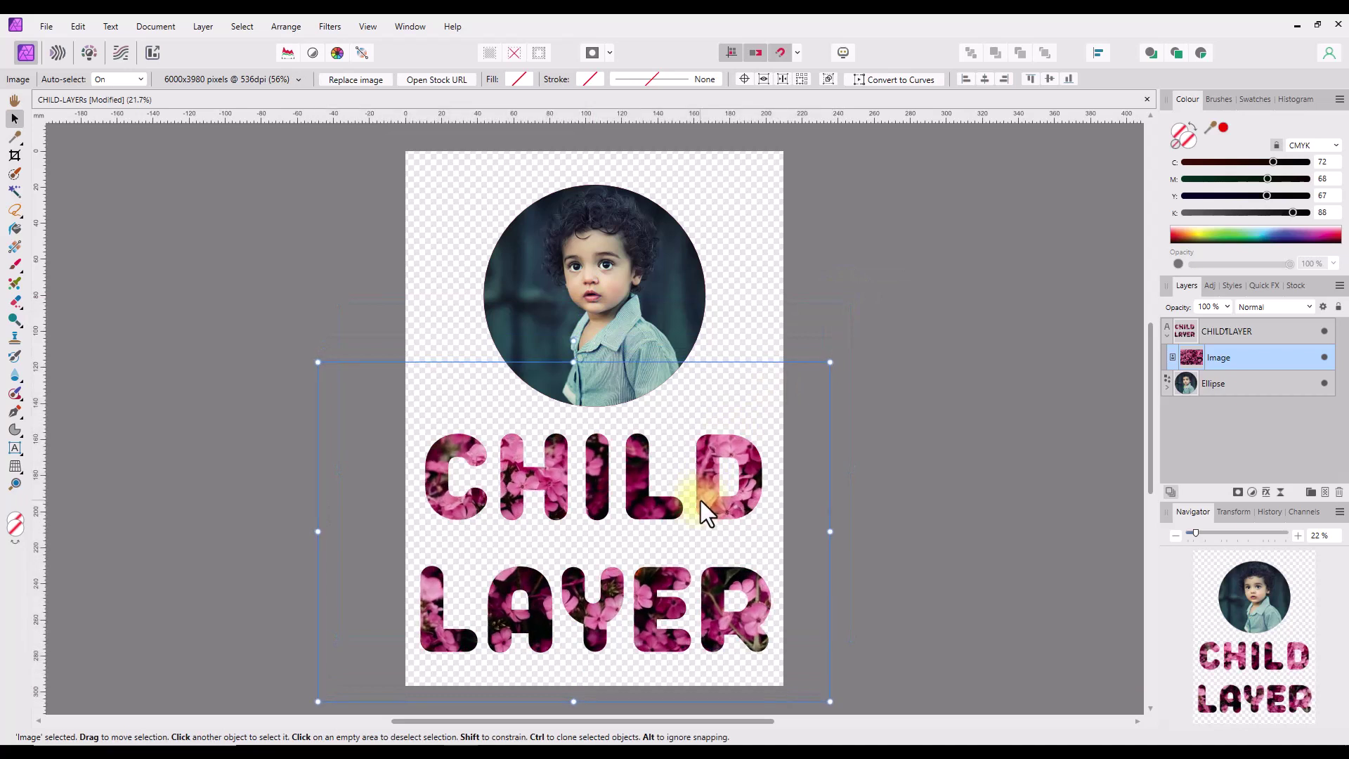